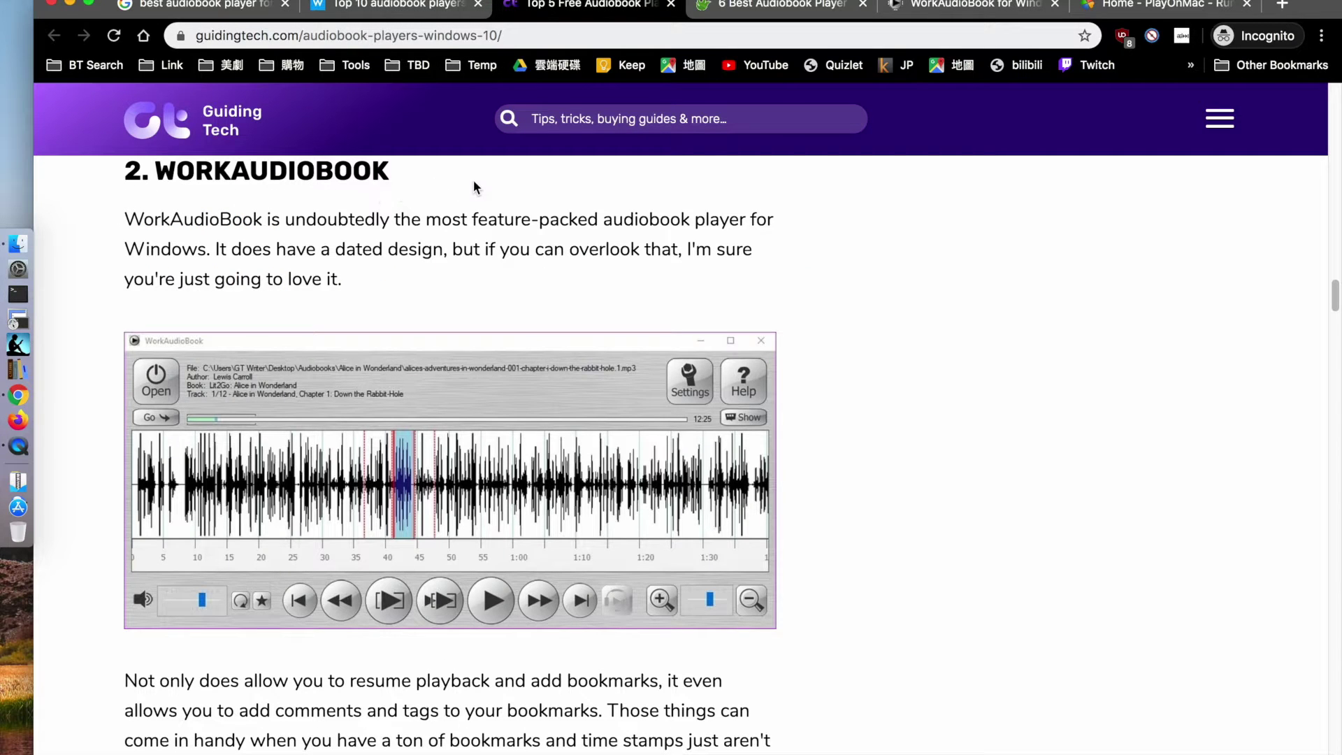
# View the audiobook player article, the WorkAudioBook for Windows download page and the PlayOnMac home page.
pyautogui.click(746, 8)
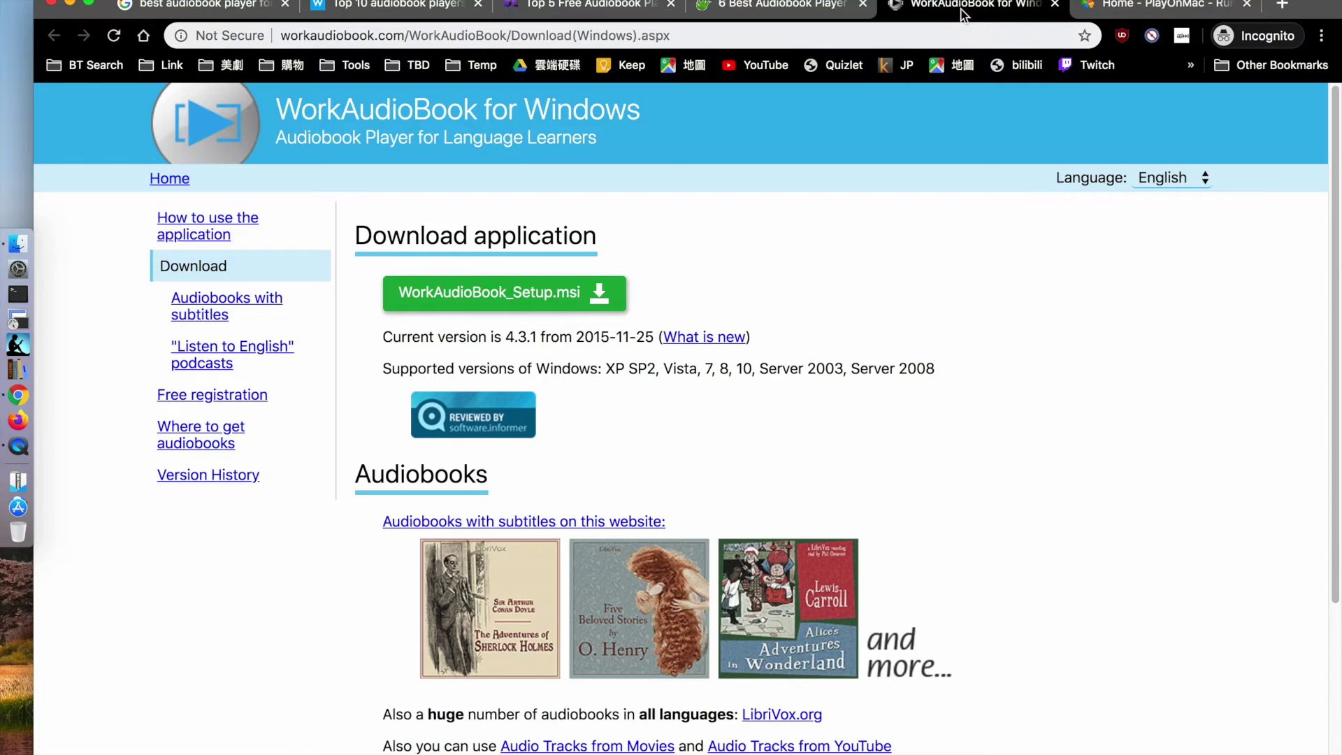
pyautogui.click(962, 11)
pyautogui.click(1157, 8)
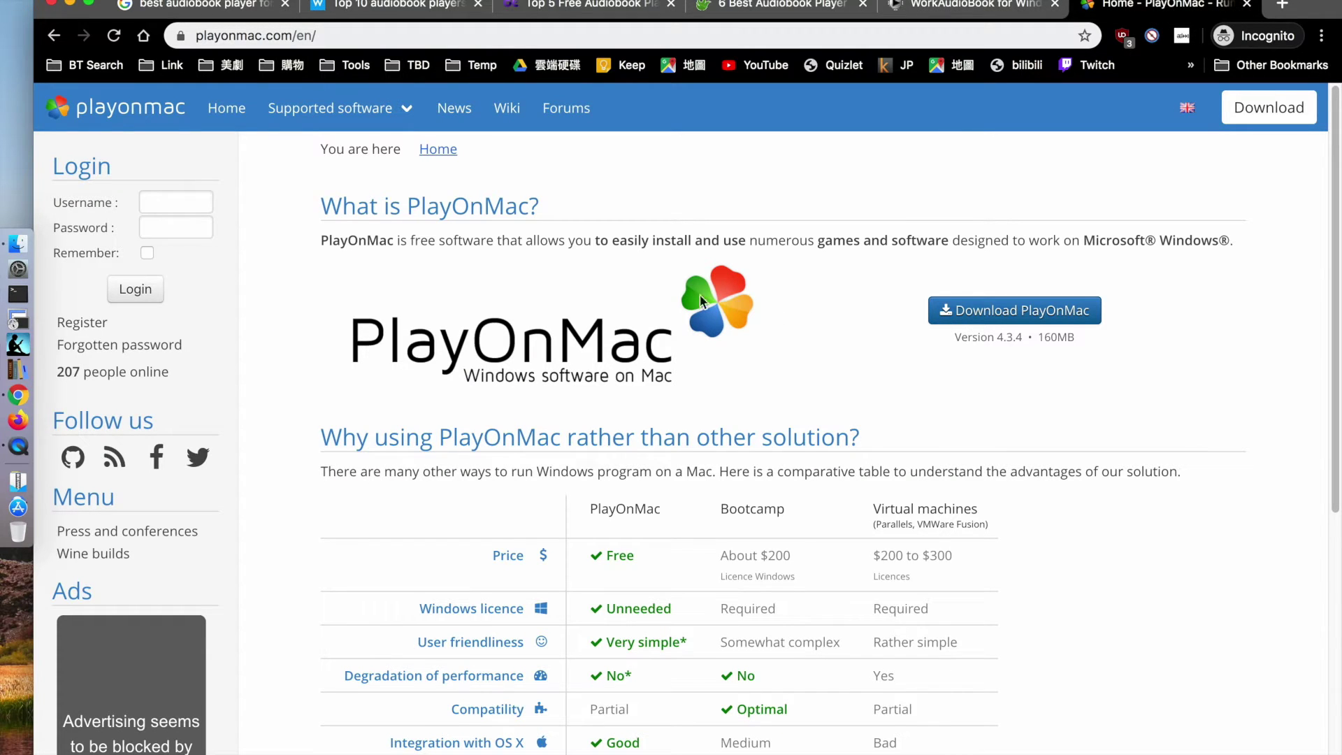
# In Finder, open PlayOnMac_4.3.4.dmg from Downloads and copy PlayOnMac.app into the Applications folder.
pyautogui.click(17, 243)
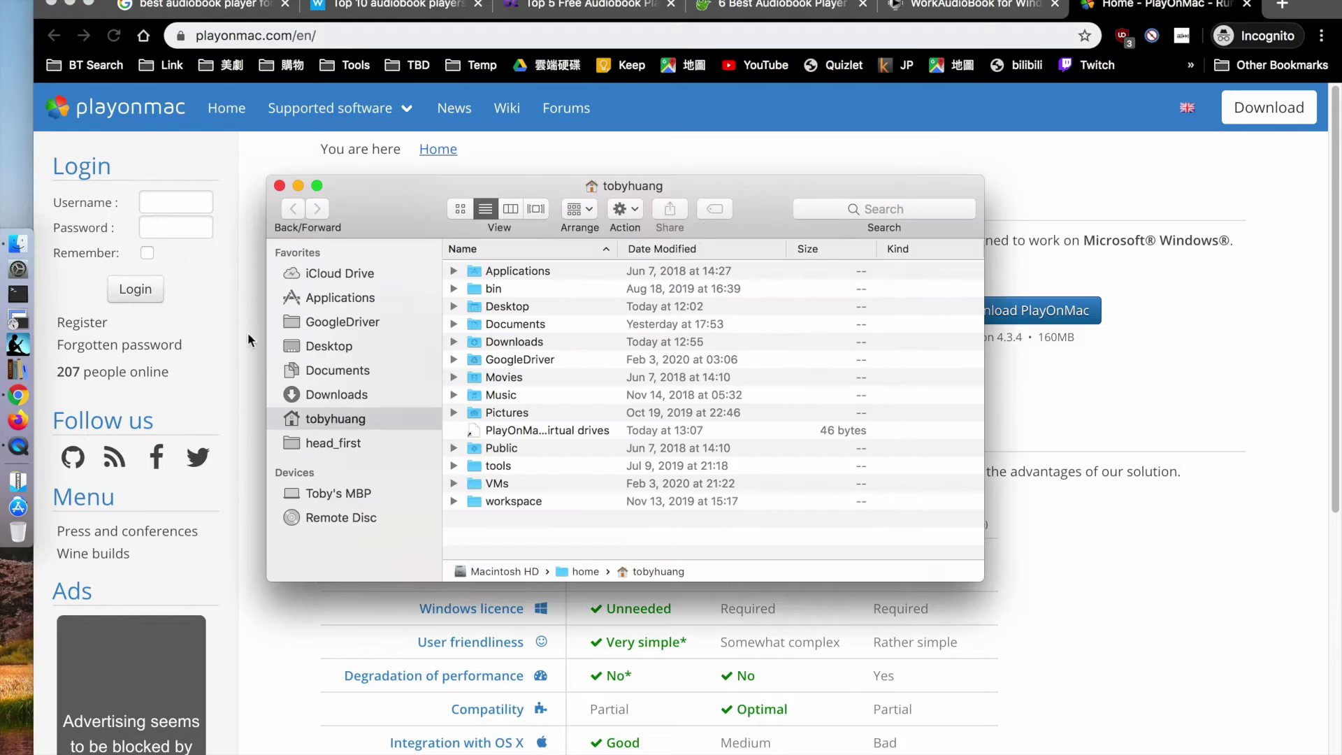
pyautogui.click(346, 394)
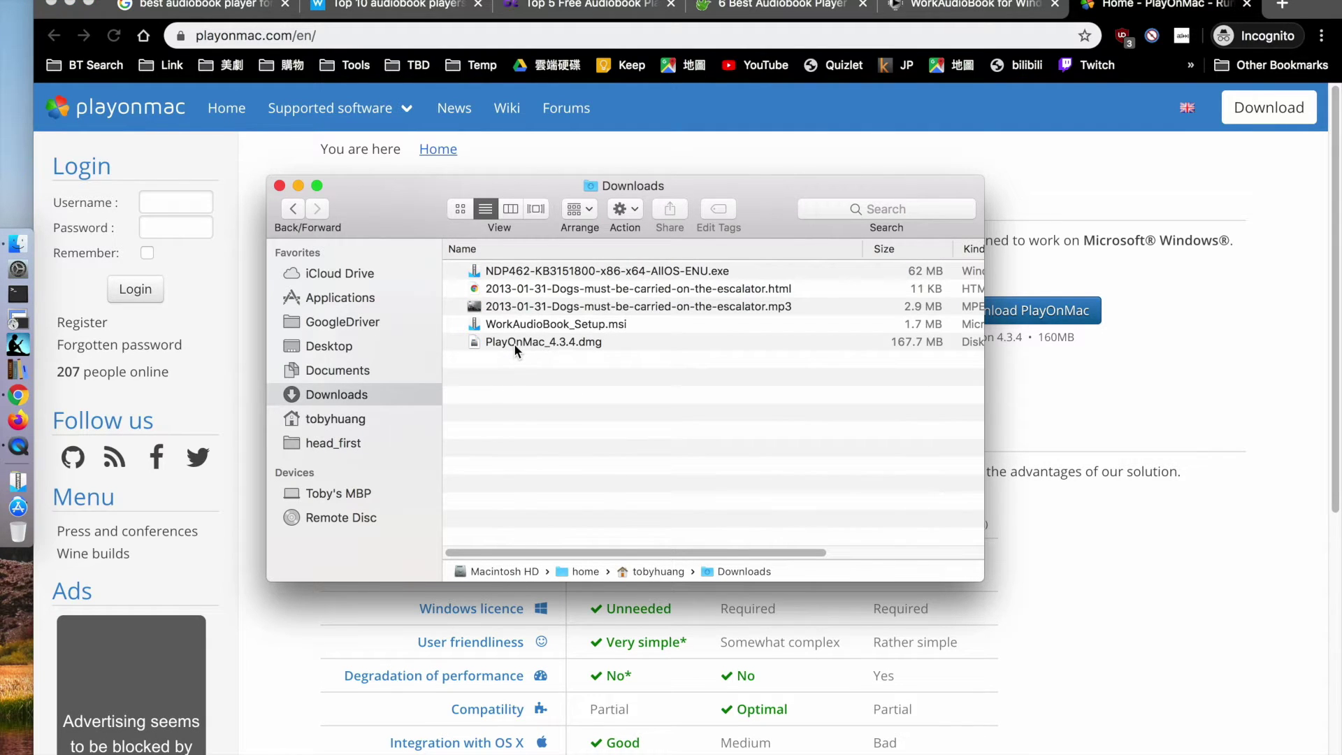
pyautogui.doubleClick(514, 342)
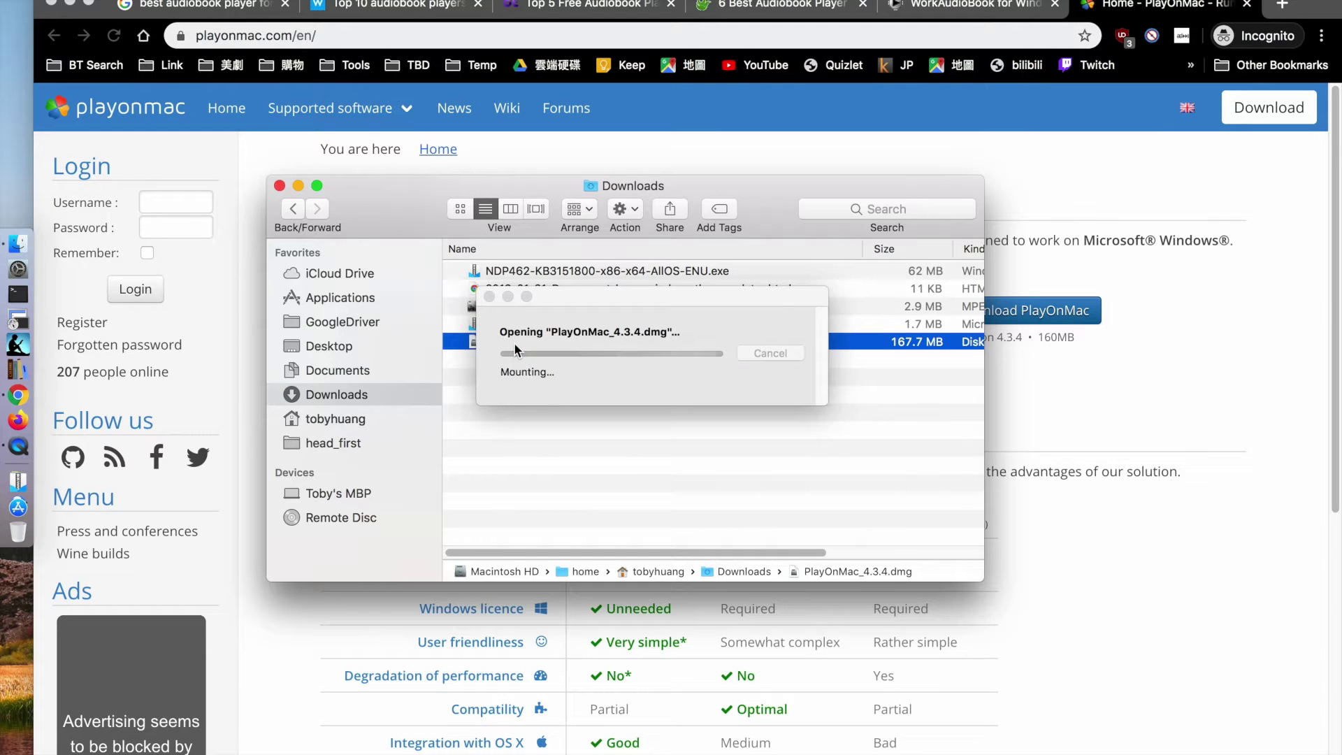
pyautogui.moveTo(412, 322); pyautogui.dragTo(272, 302)
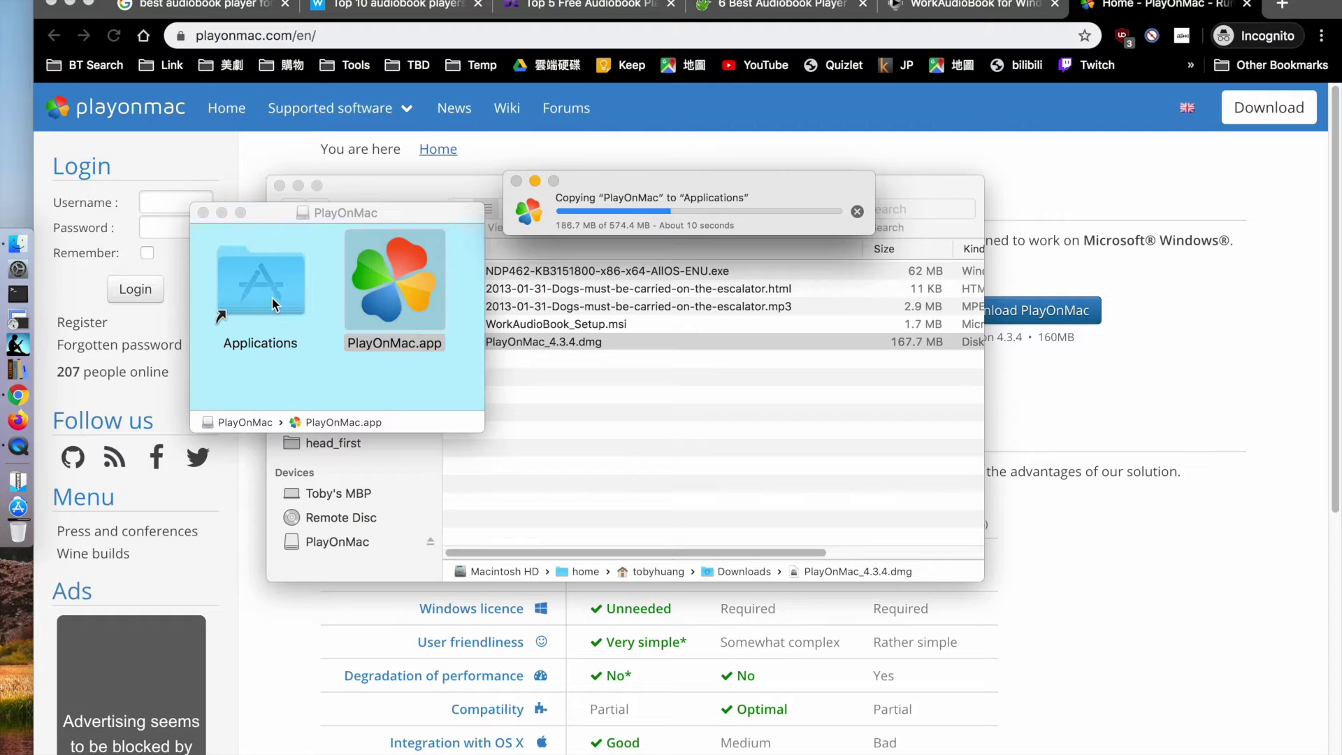
pyautogui.click(203, 212)
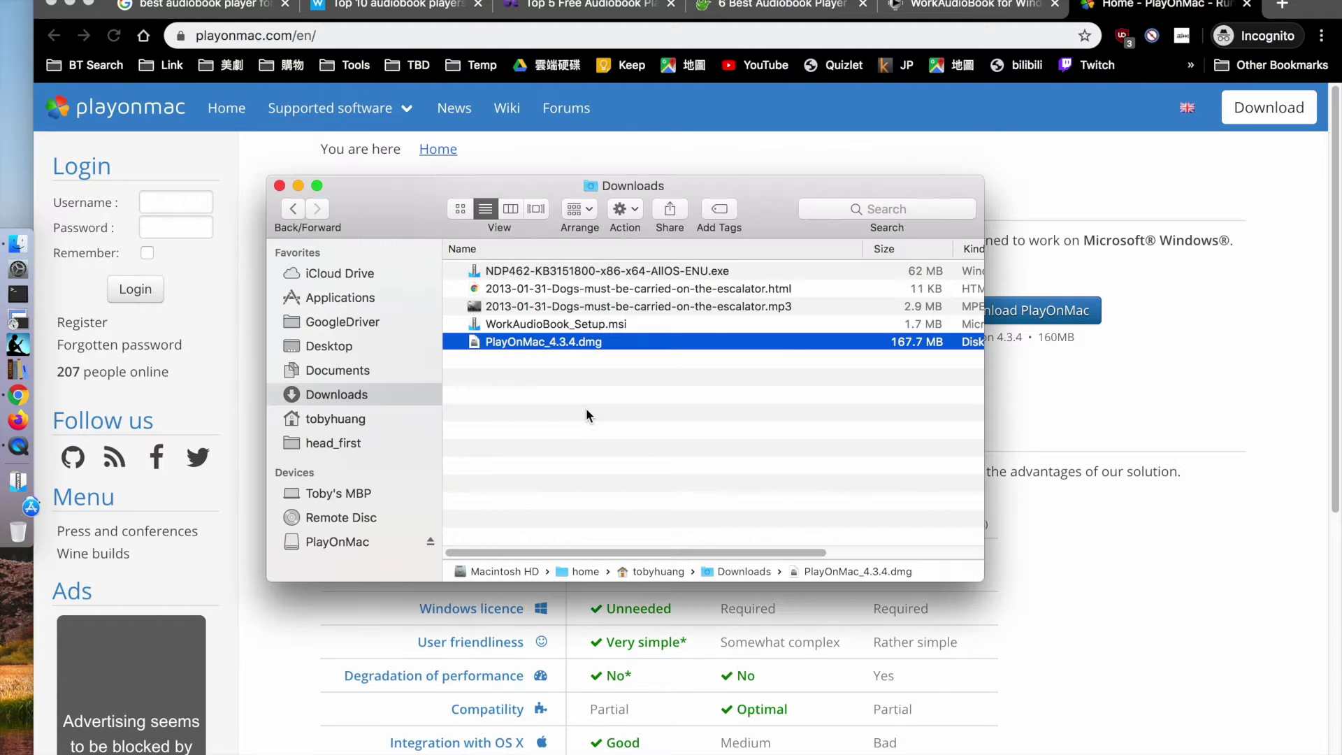
# Try to launch the newly installed PlayOnMac app.
pyautogui.press('super+space')
pyautogui.write('playonma')
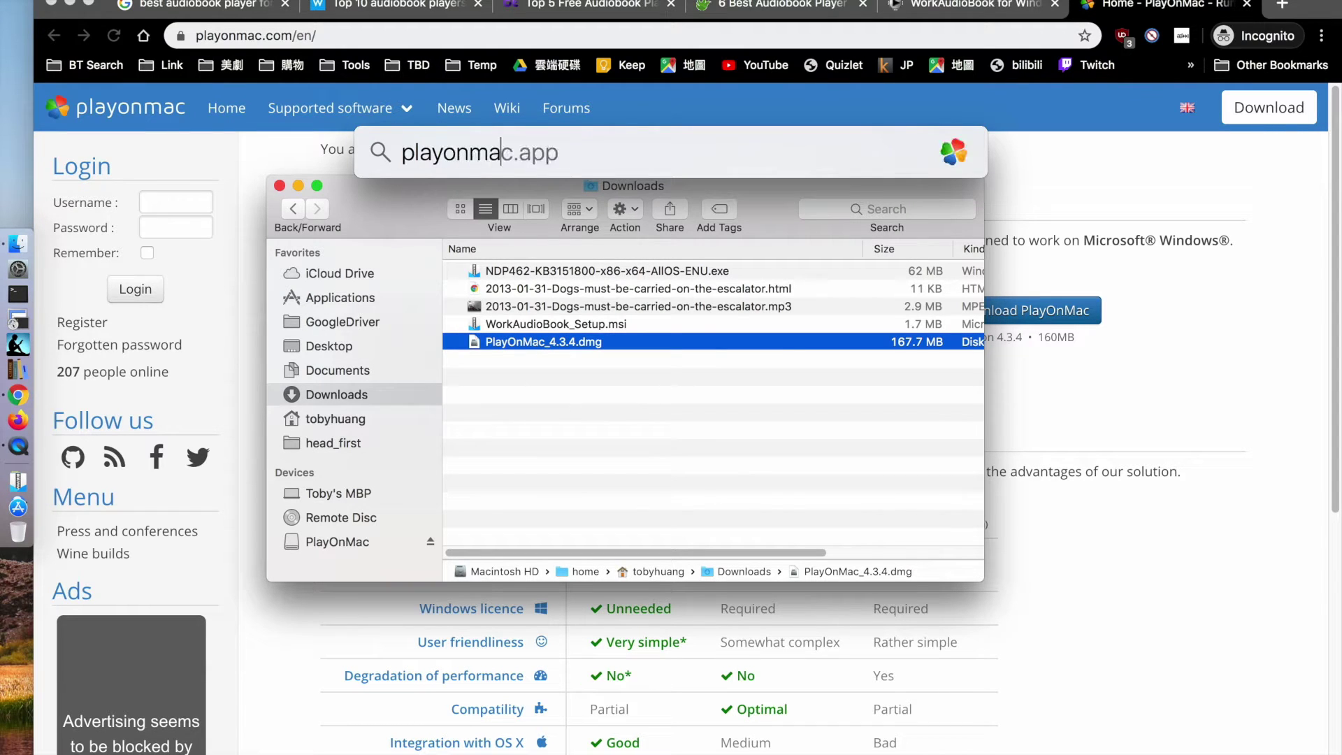
pyautogui.press('Return')
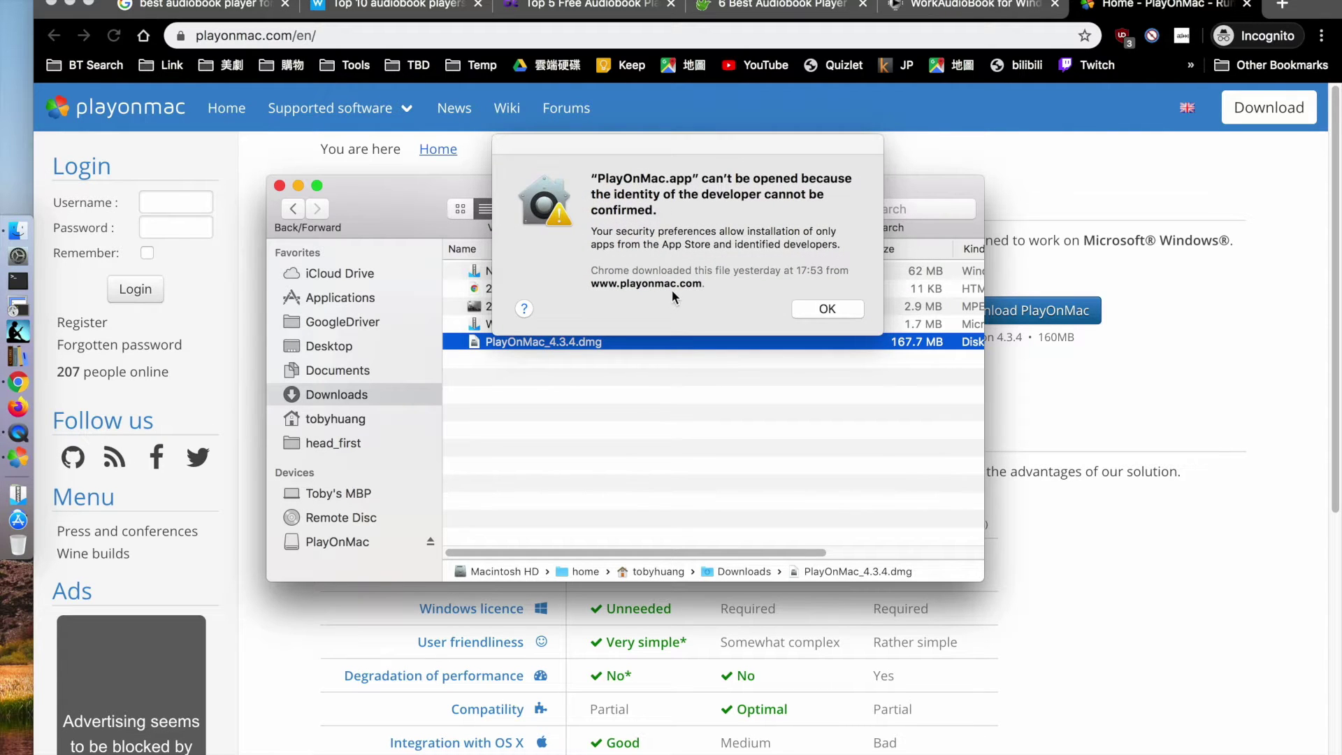
pyautogui.click(824, 311)
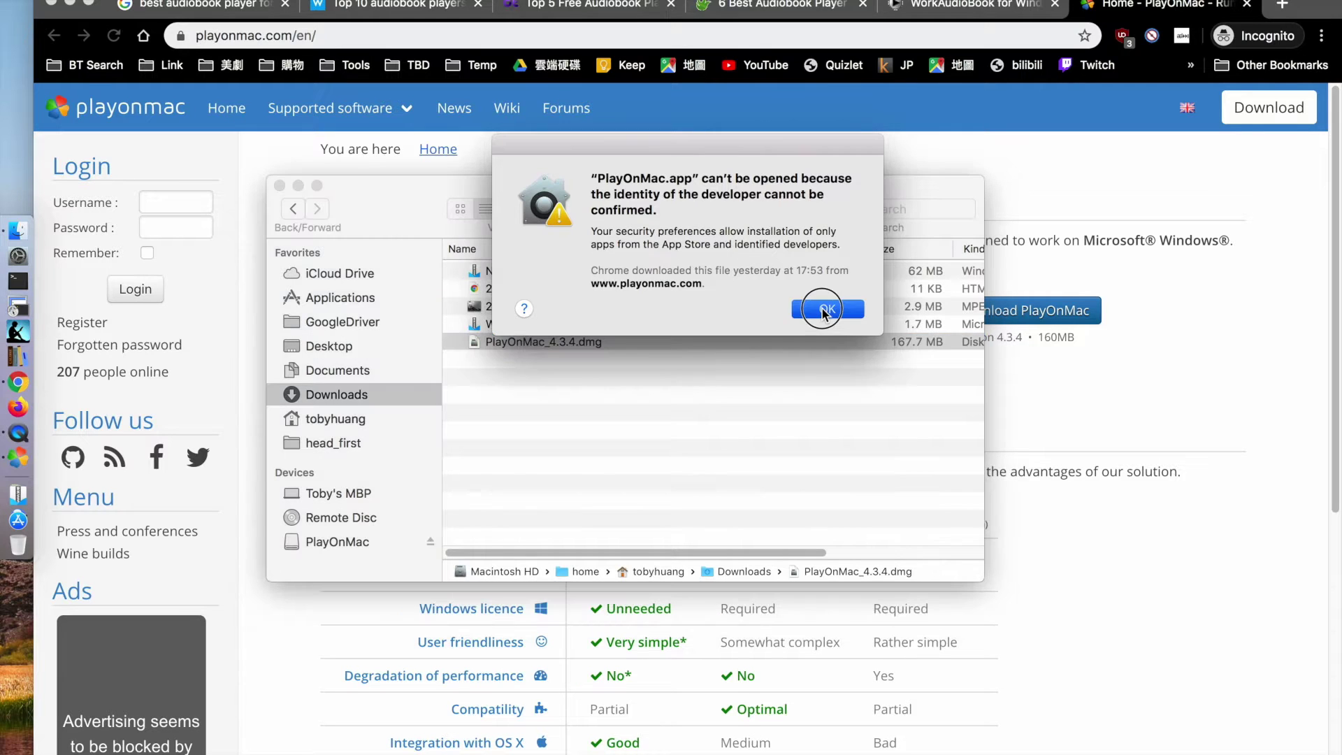
# Allow the blocked PlayOnMac app to run in the Security & Privacy system preferences and confirm opening it.
pyautogui.click(18, 269)
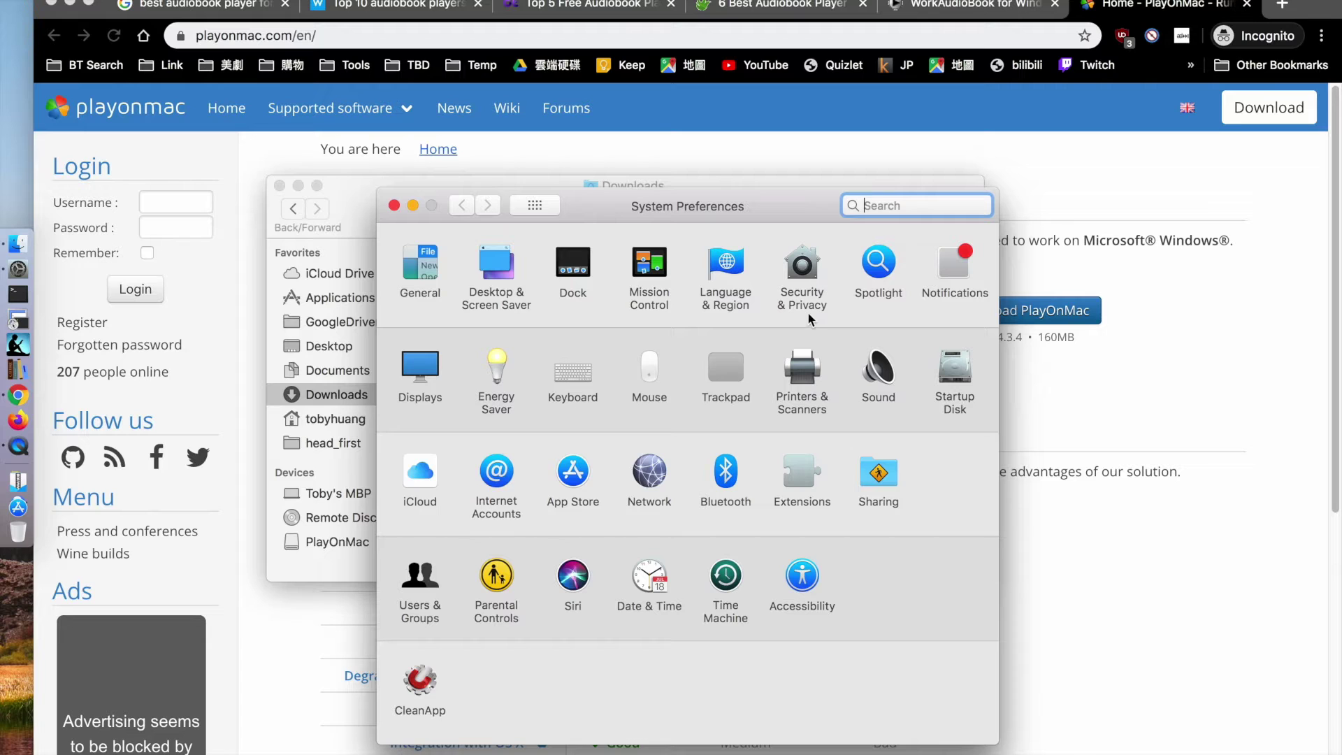
pyautogui.click(811, 274)
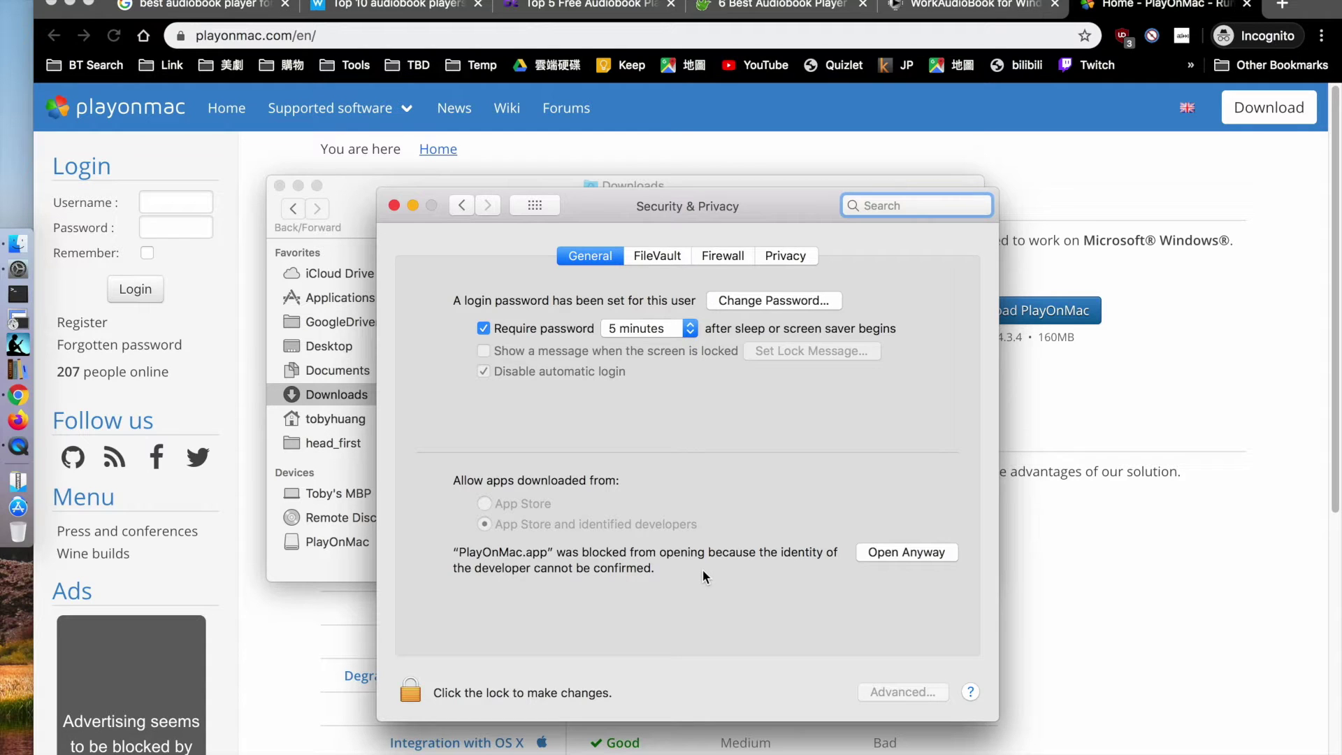
pyautogui.click(901, 554)
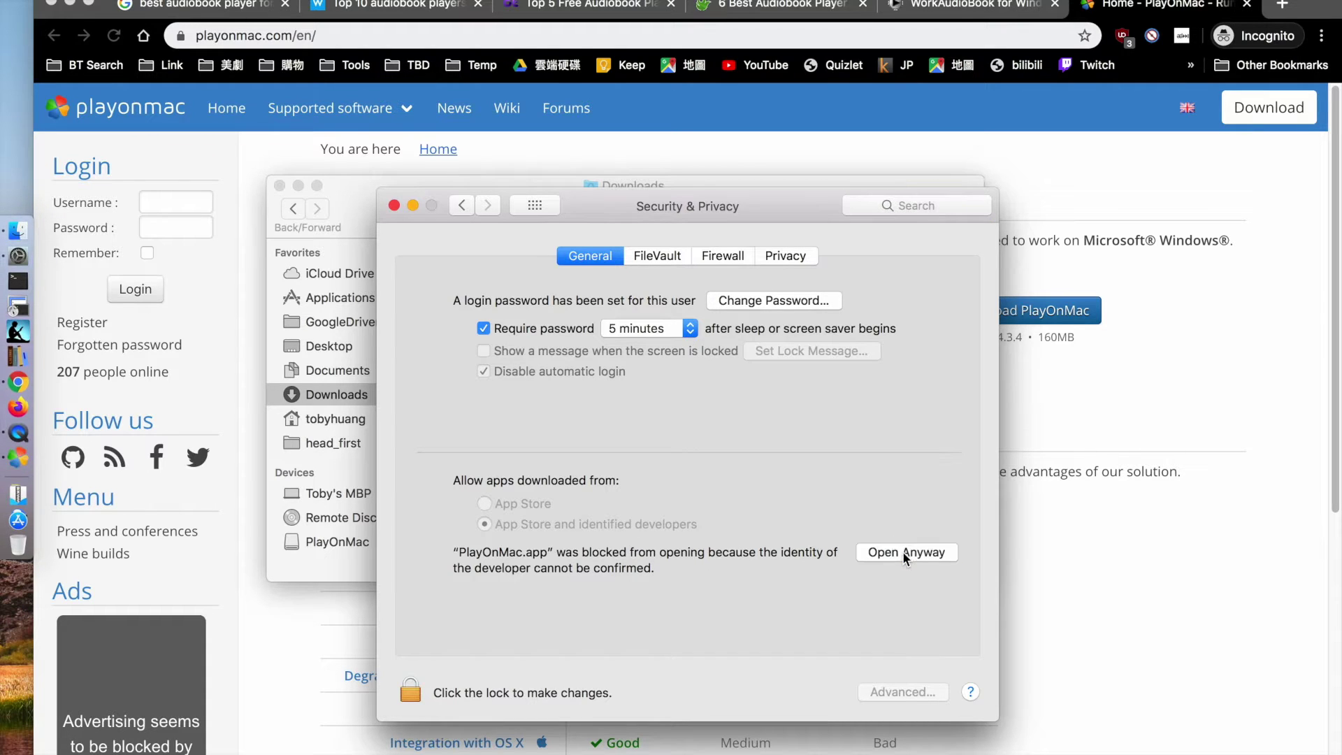
pyautogui.click(393, 206)
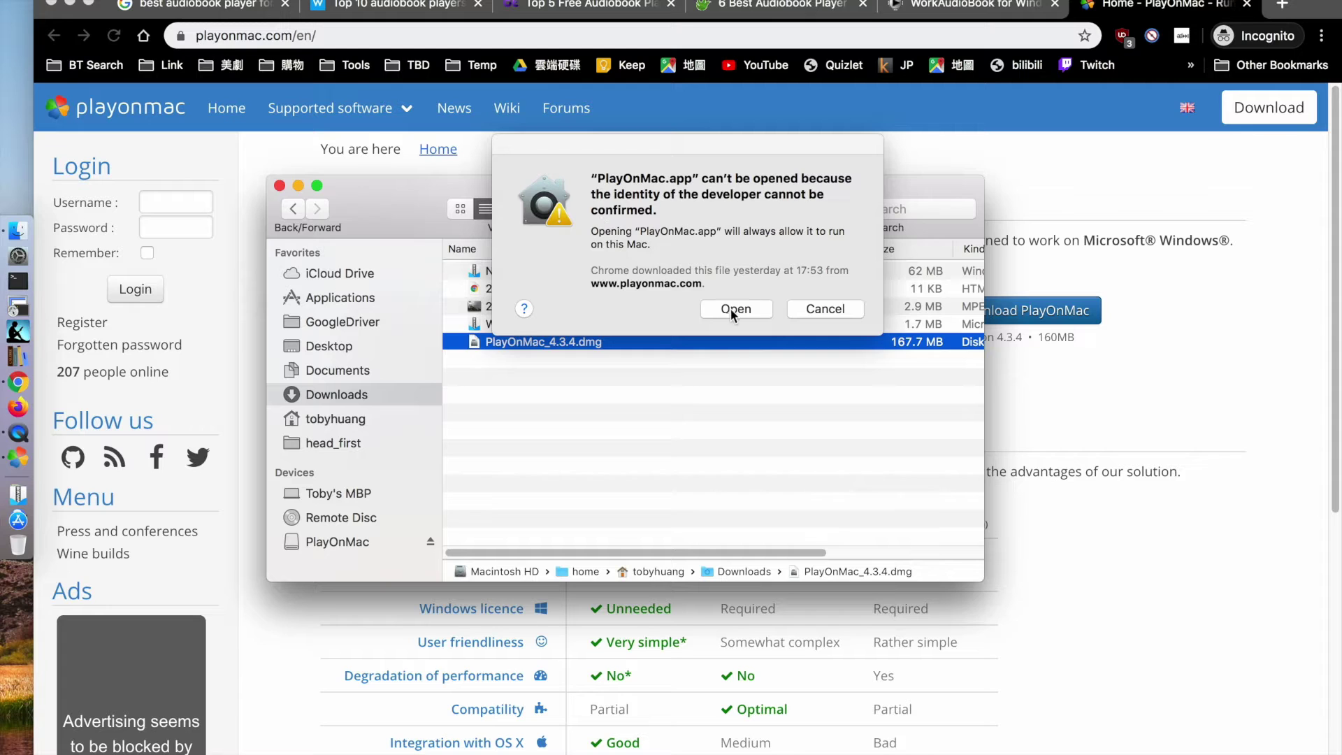
pyautogui.click(731, 310)
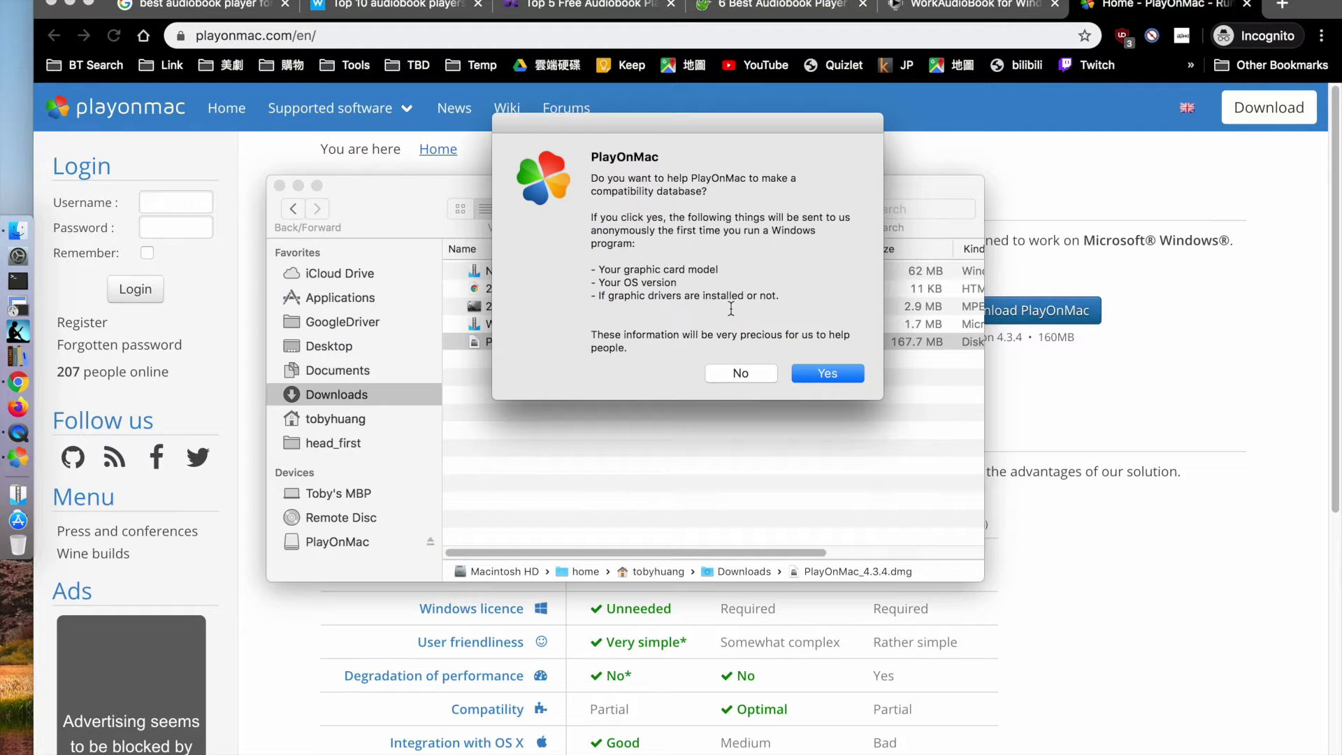
# Agree to help PlayOnMac build its compatibility database, and widen and reposition its main window.
pyautogui.click(826, 373)
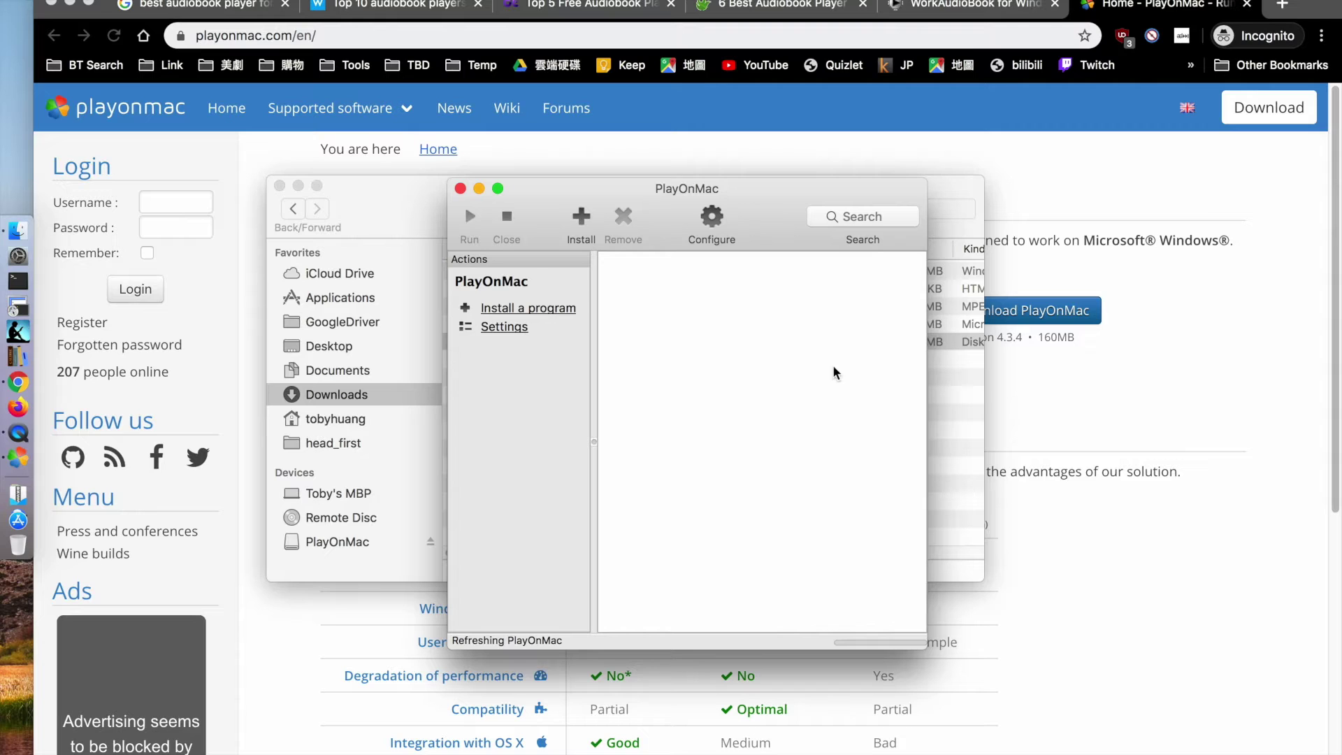
pyautogui.moveTo(927, 339); pyautogui.dragTo(1188, 338)
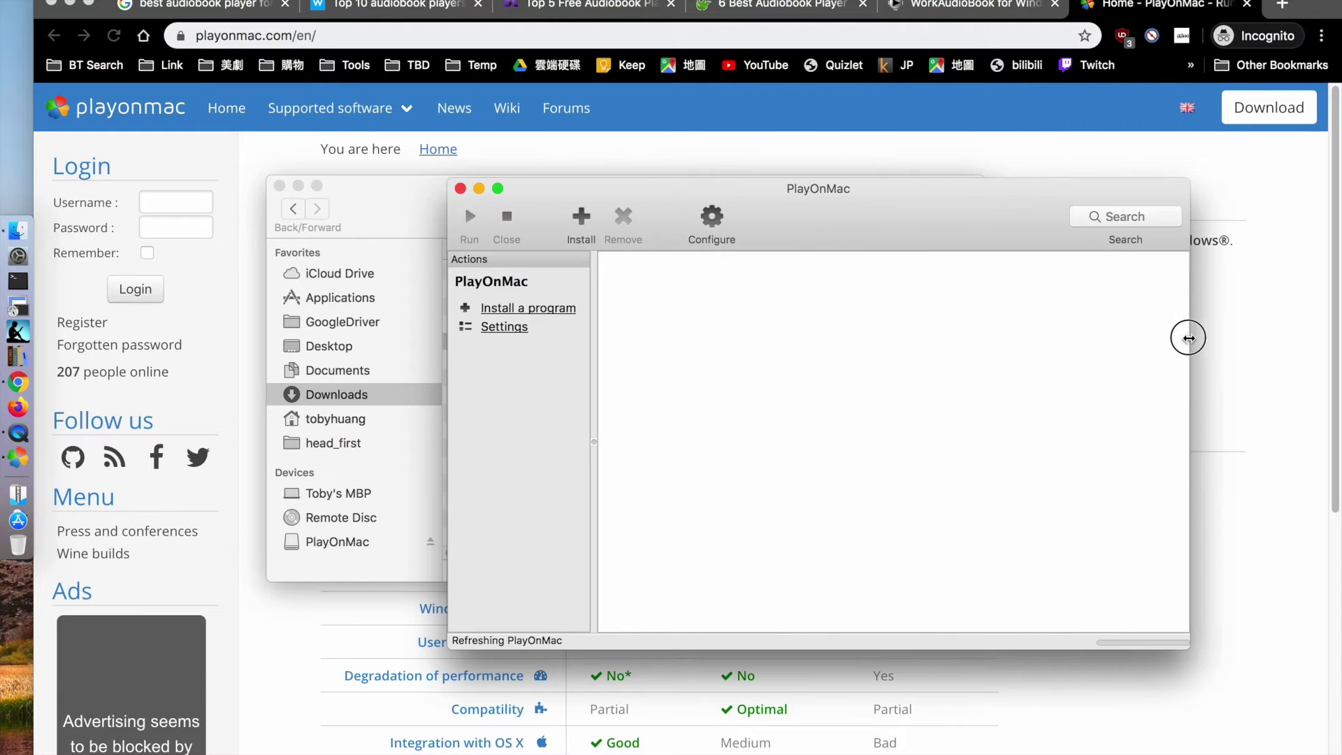
pyautogui.moveTo(932, 204); pyautogui.dragTo(862, 170)
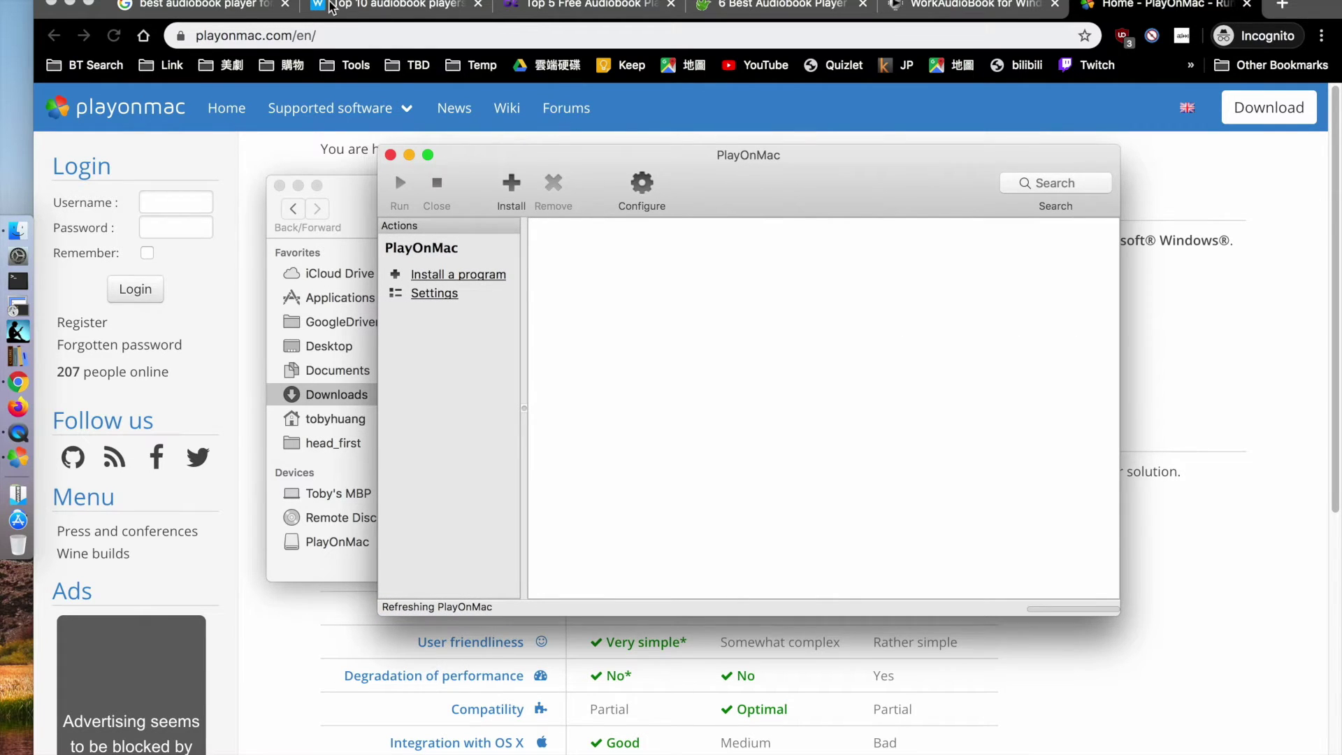
# Install Wine version 2.22 (x86) with the PlayOnMac wine versions manager and close the manager.
pyautogui.click(252, 0)
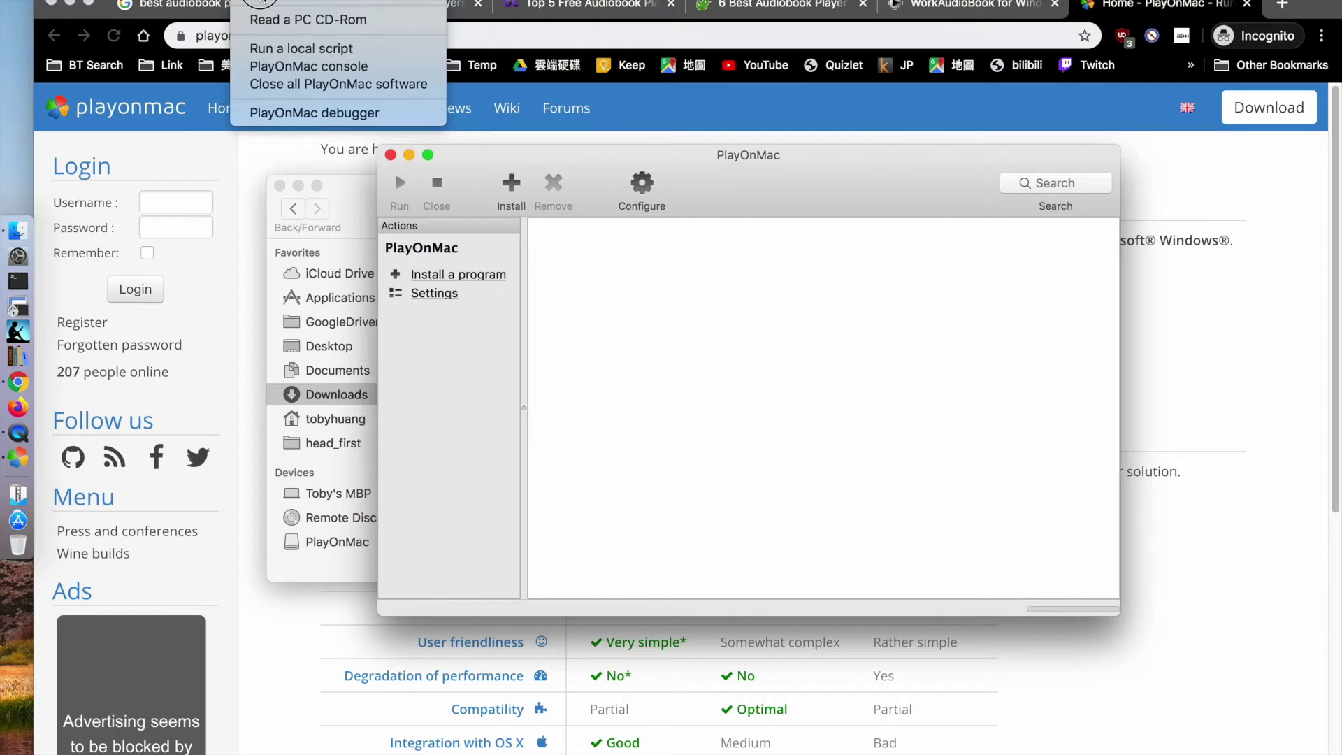
pyautogui.click(260, 2)
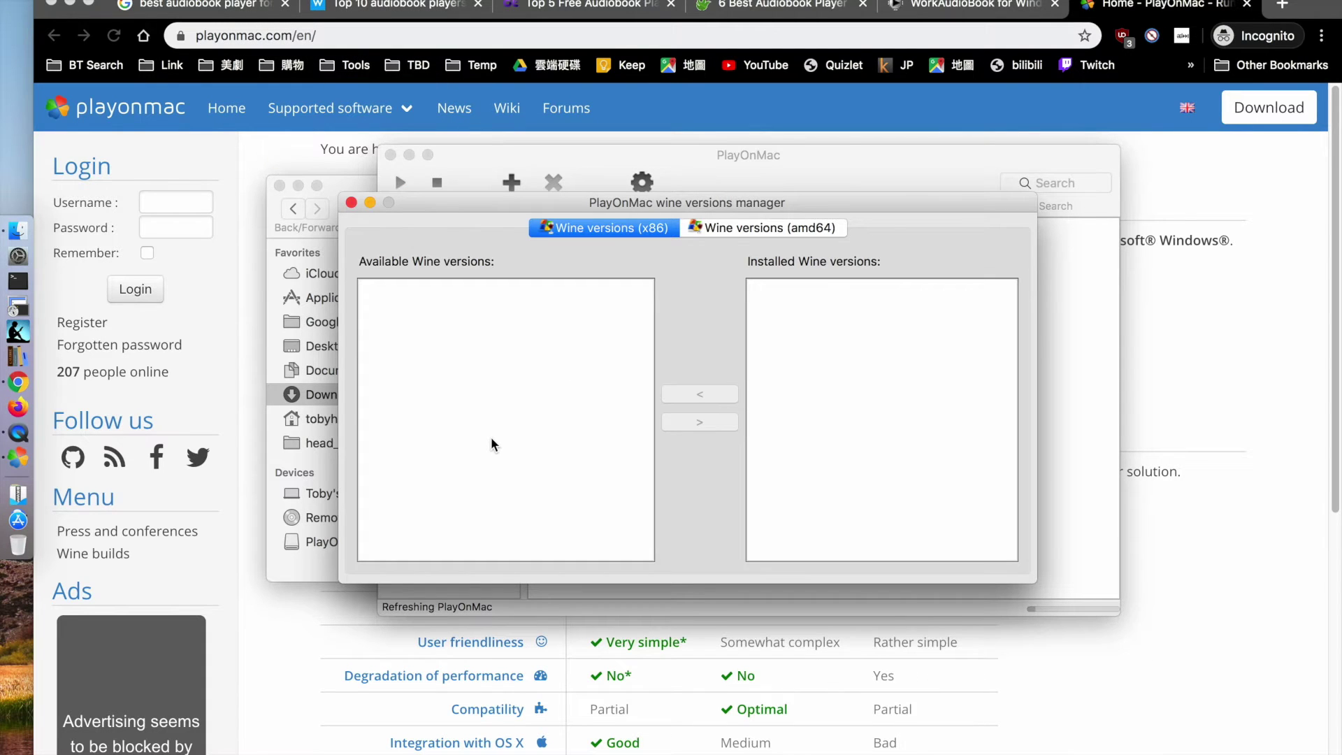
pyautogui.click(456, 428)
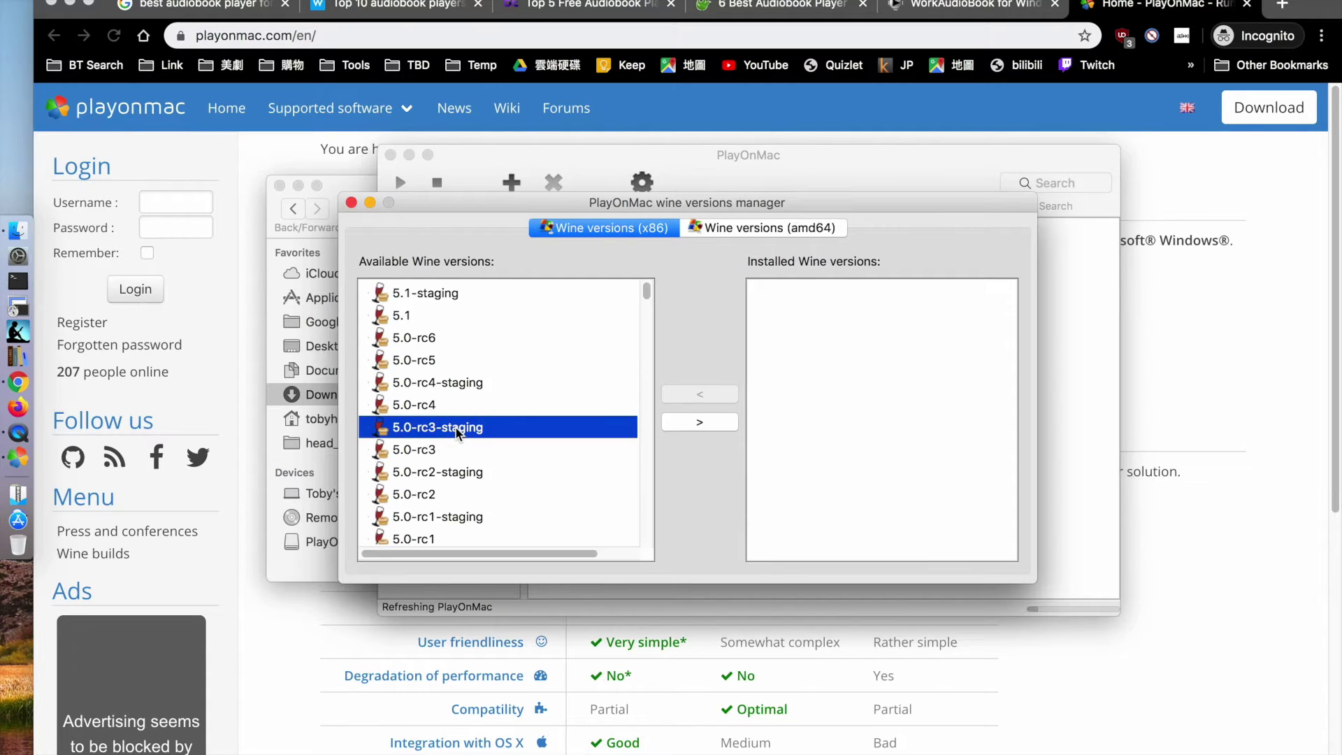
pyautogui.press('2')
pyautogui.scroll(-3, 470, 468)
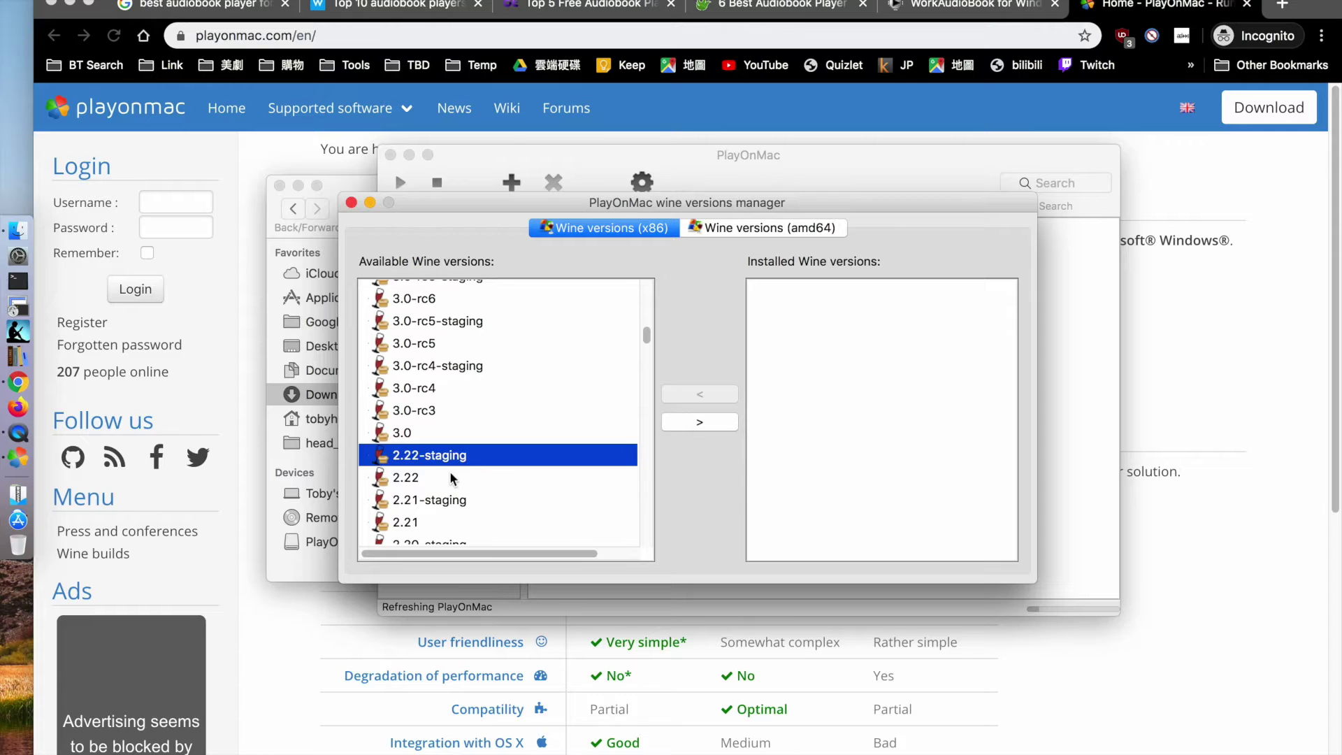
pyautogui.click(450, 475)
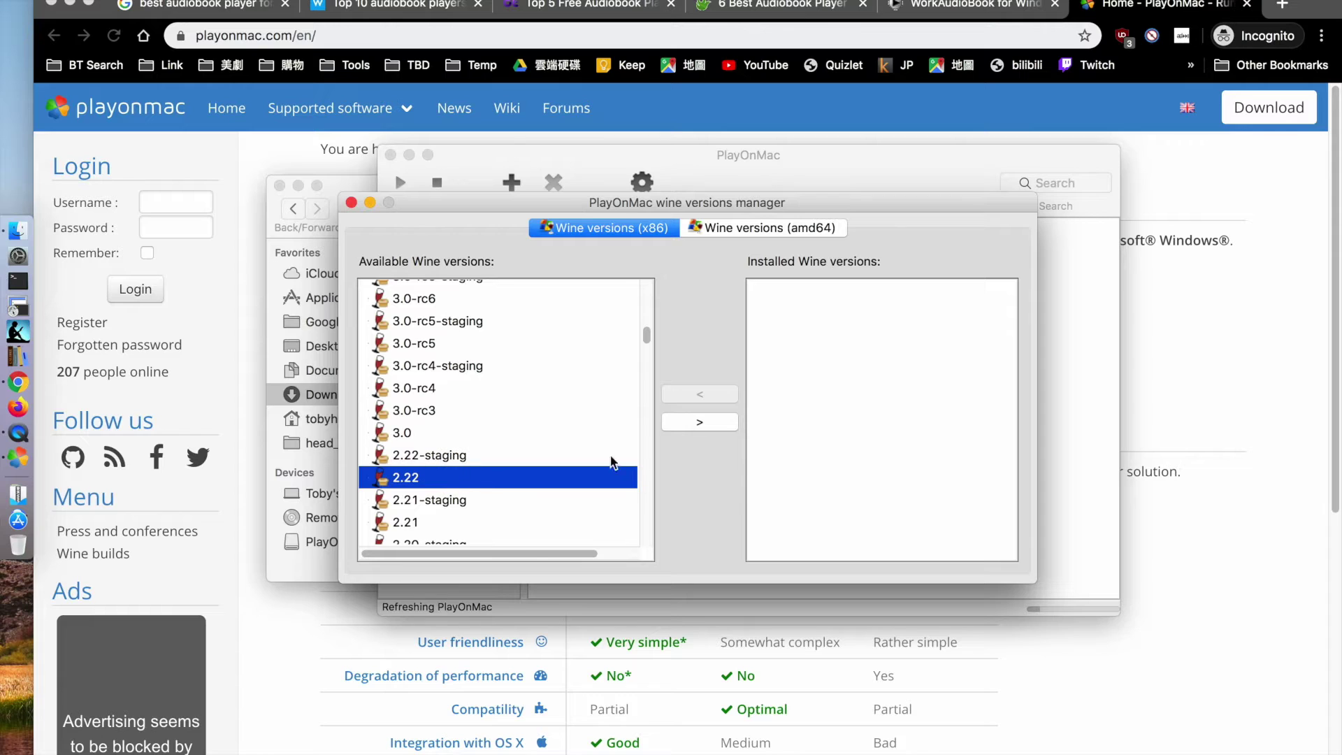
pyautogui.click(699, 422)
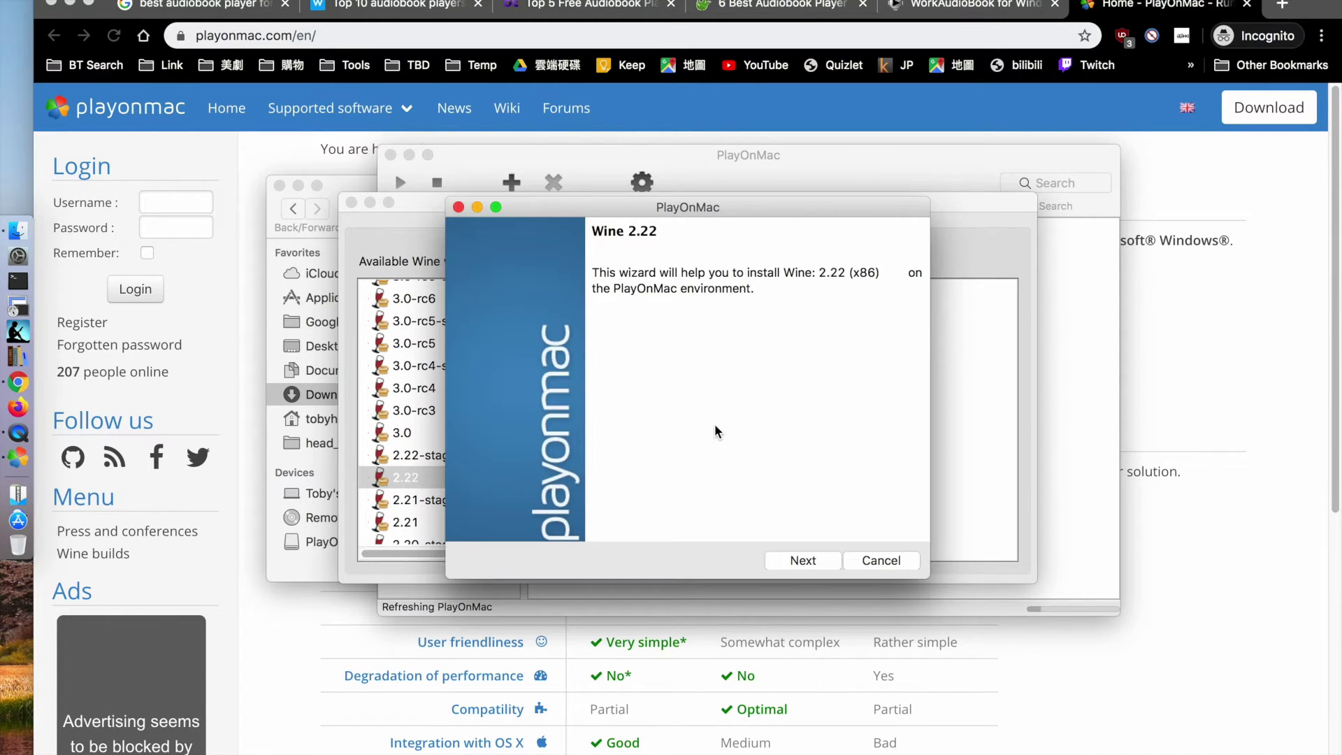
pyautogui.click(797, 565)
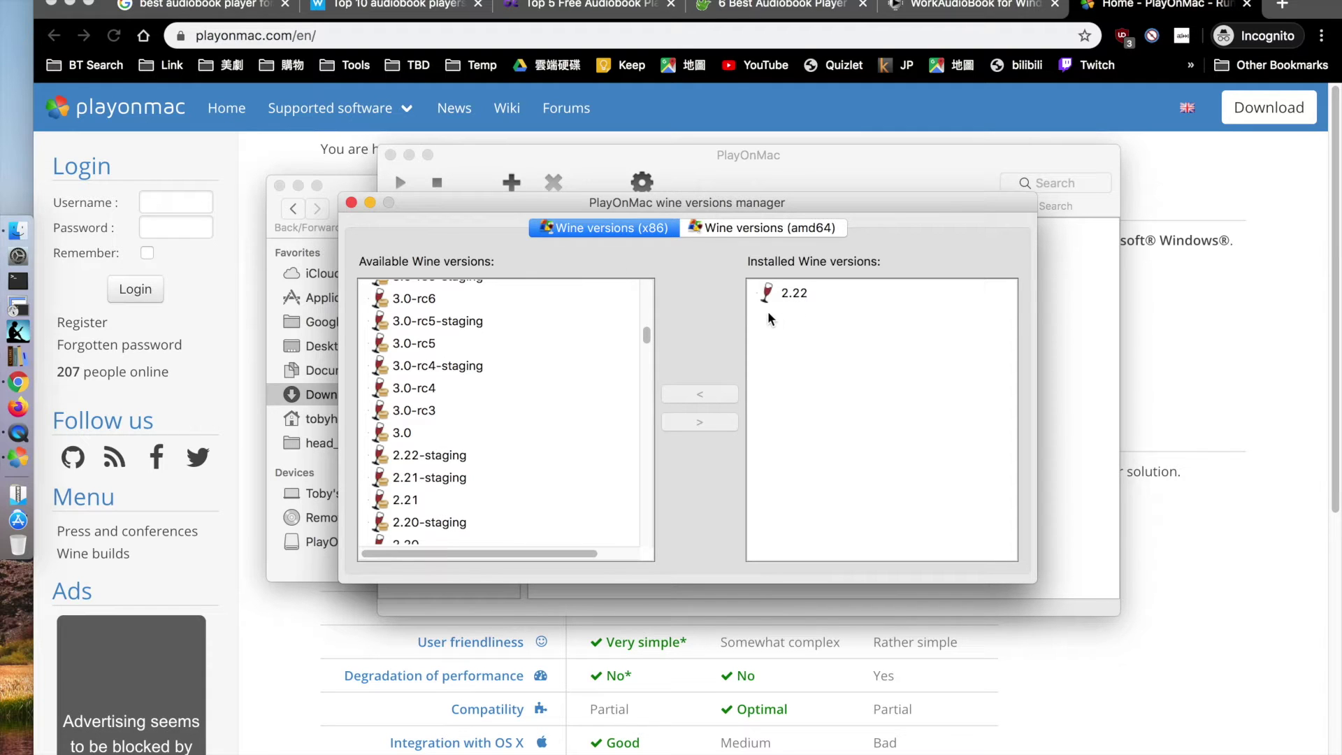
pyautogui.click(351, 202)
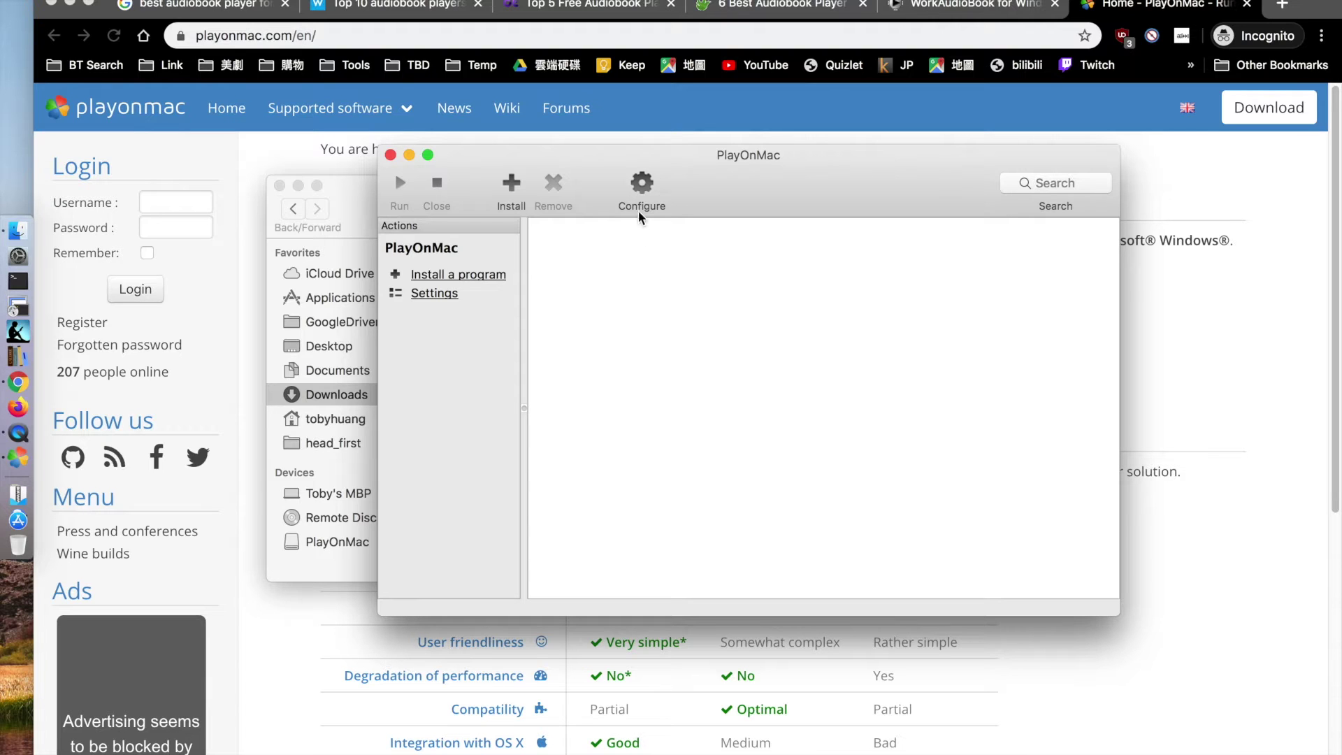
# Create a new 32 bits Windows virtual drive named WorkAudioBook that uses Wine version 2.22.
pyautogui.click(640, 187)
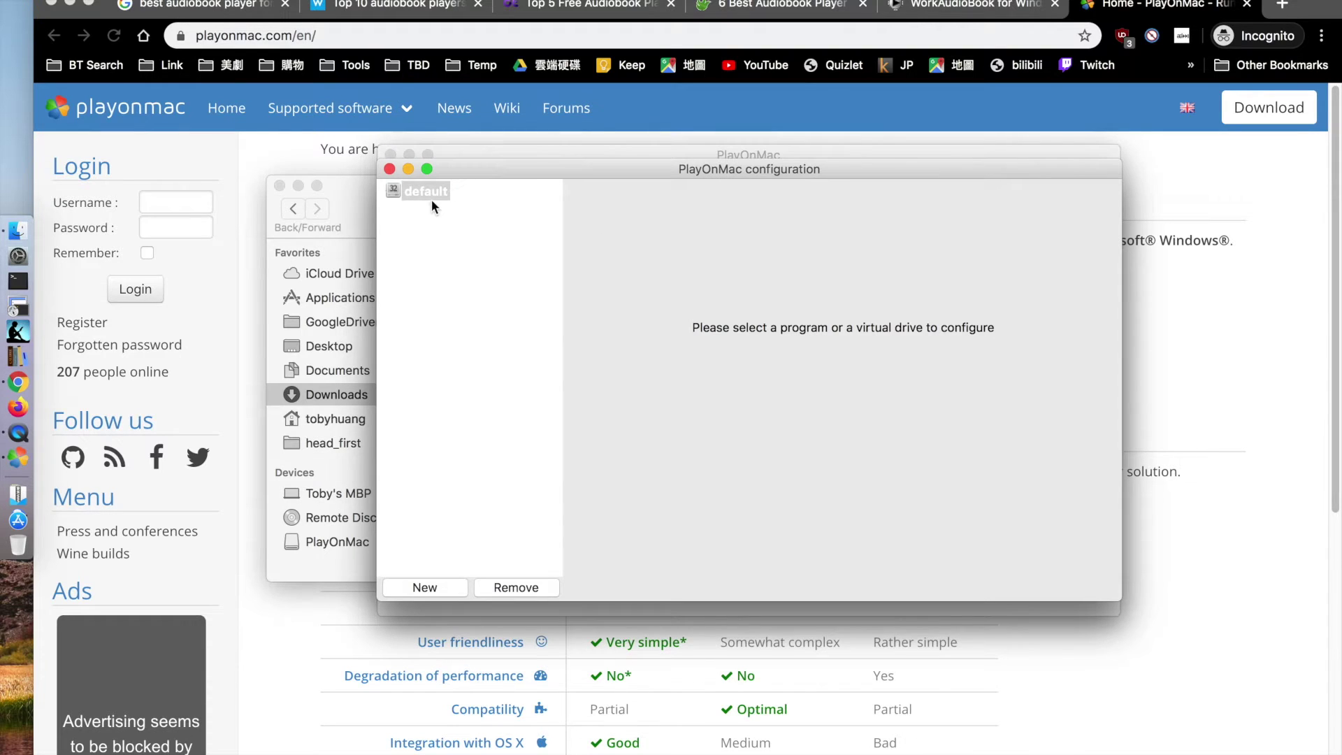
pyautogui.click(449, 589)
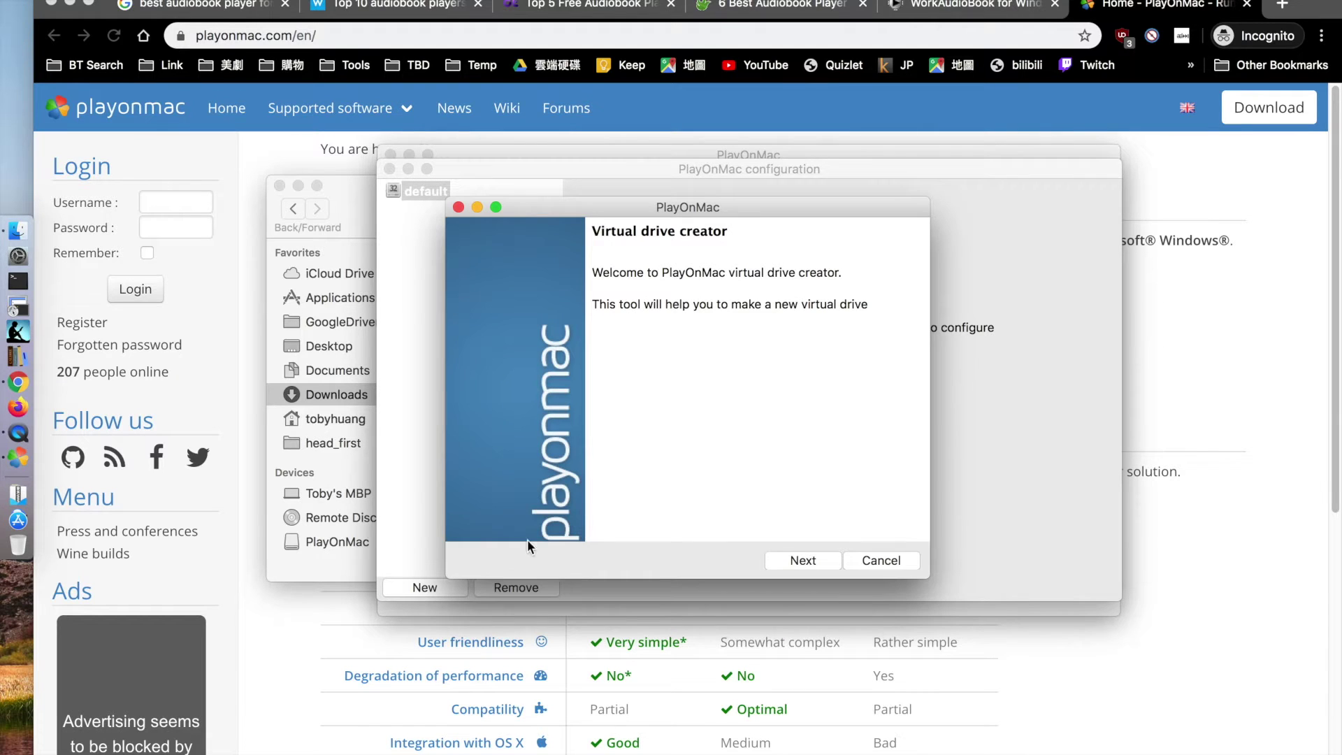
pyautogui.click(804, 561)
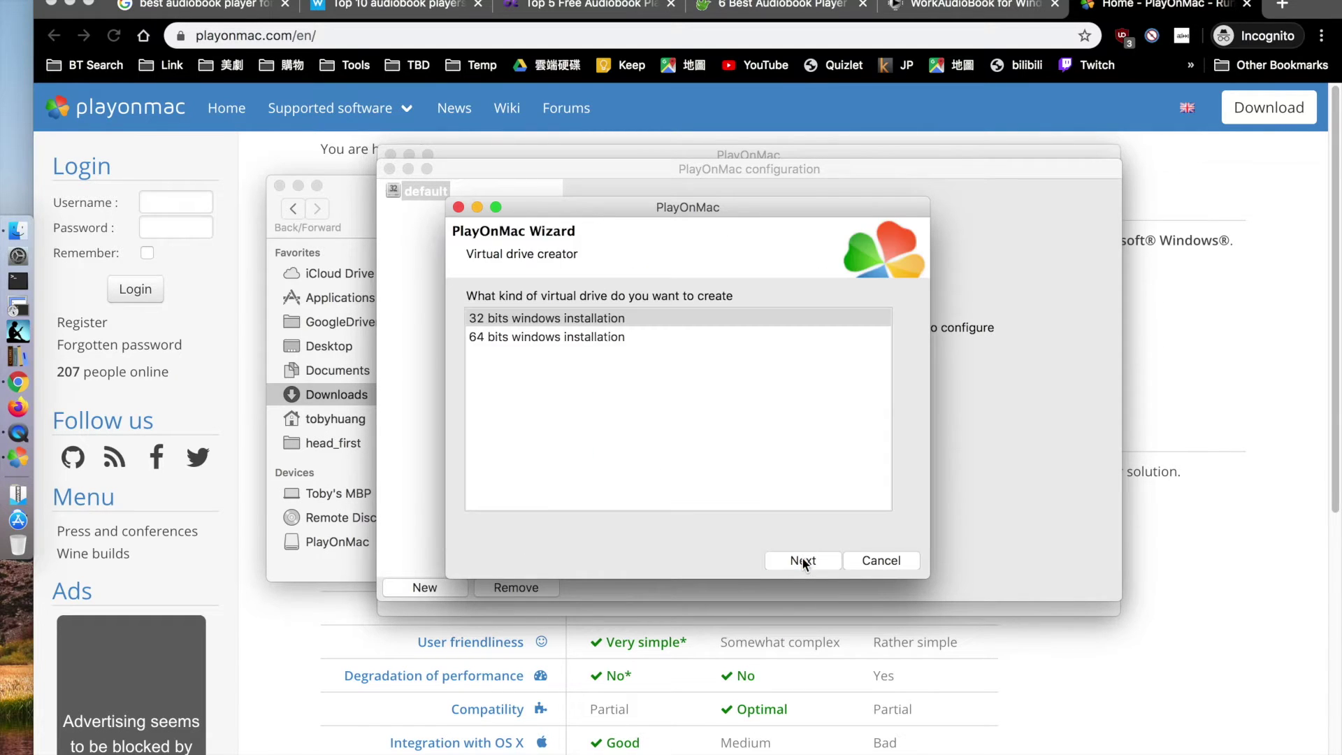
pyautogui.click(547, 321)
pyautogui.click(787, 557)
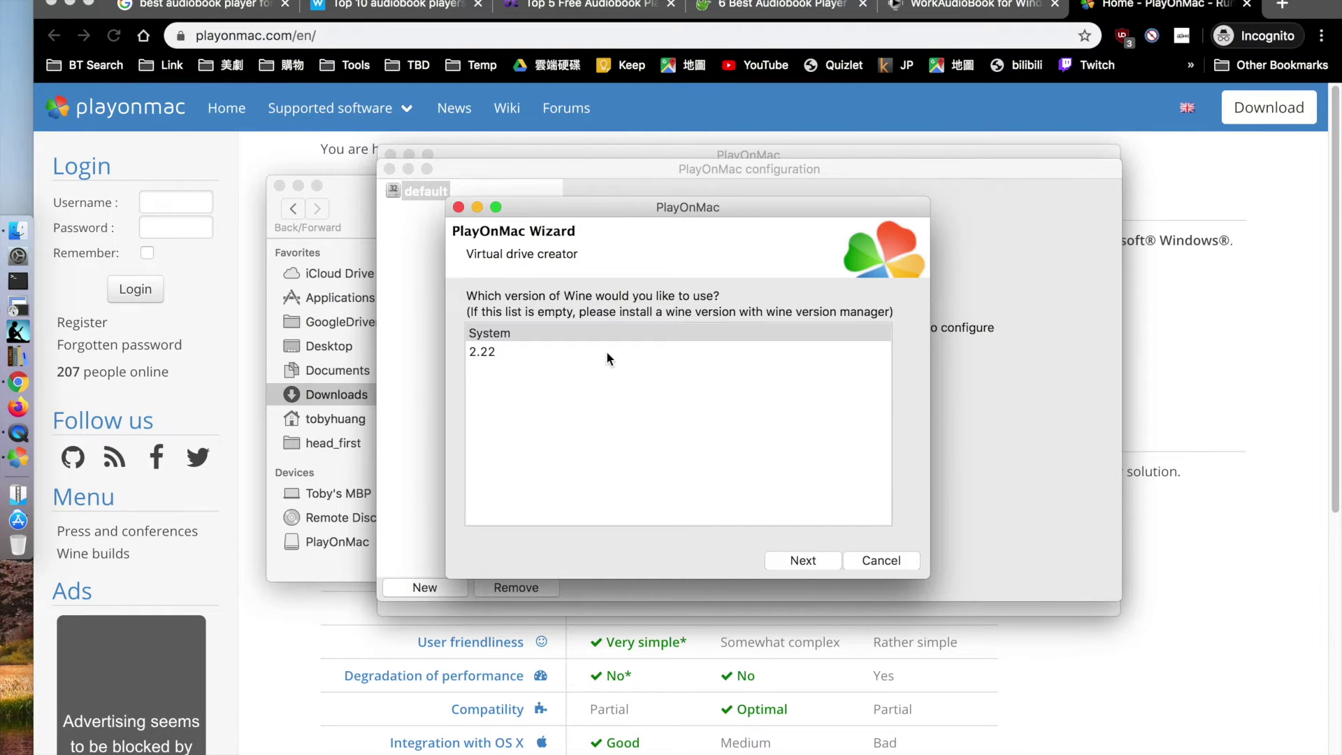
pyautogui.click(492, 354)
pyautogui.click(816, 559)
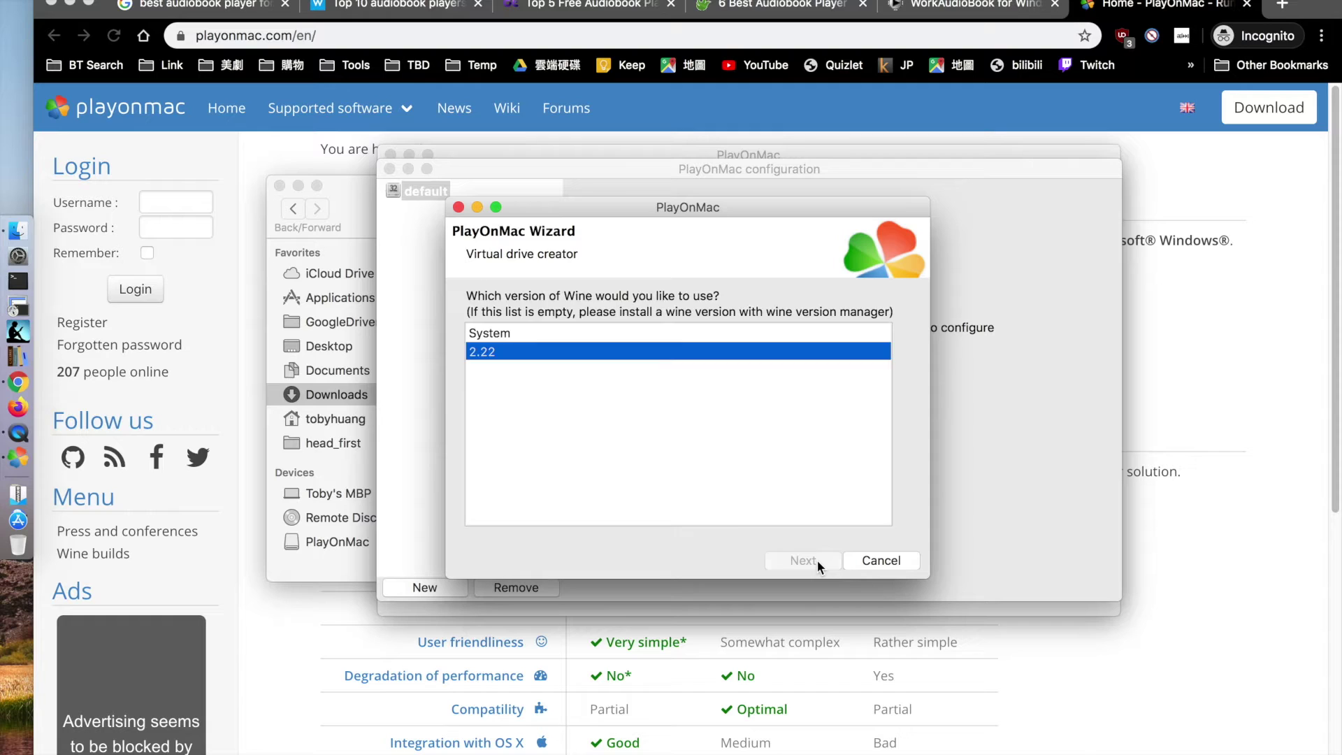
pyautogui.click(621, 316)
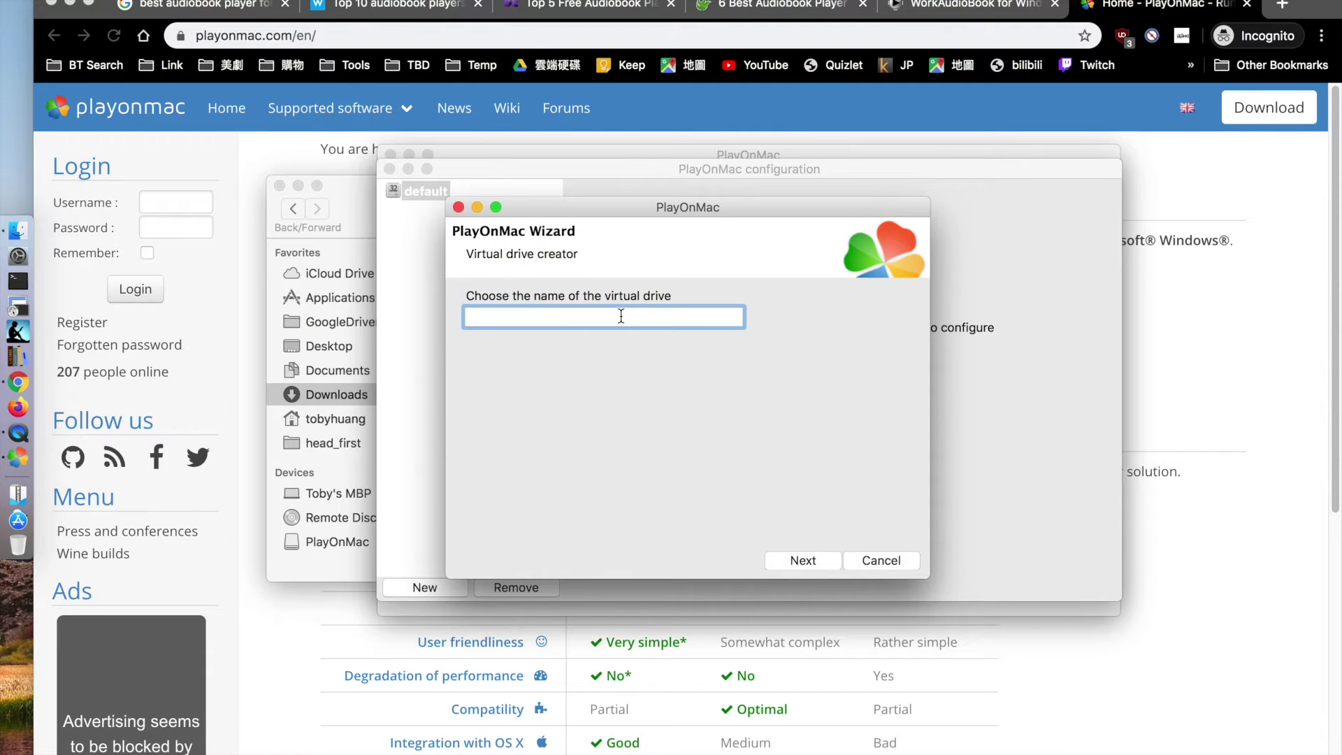
pyautogui.write('WorkAudioBook')
pyautogui.click(797, 561)
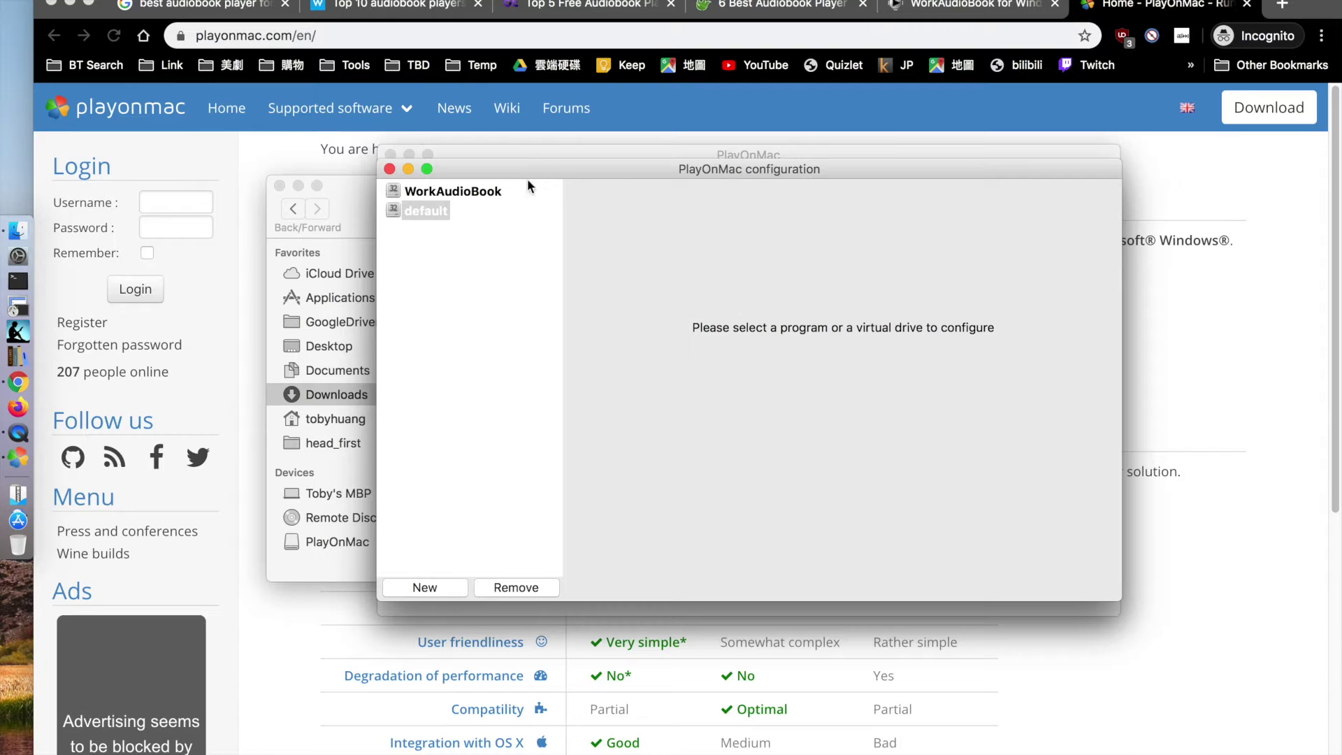
# Open the Wine configuration of the WorkAudioBook virtual drive and accept its settings.
pyautogui.click(489, 190)
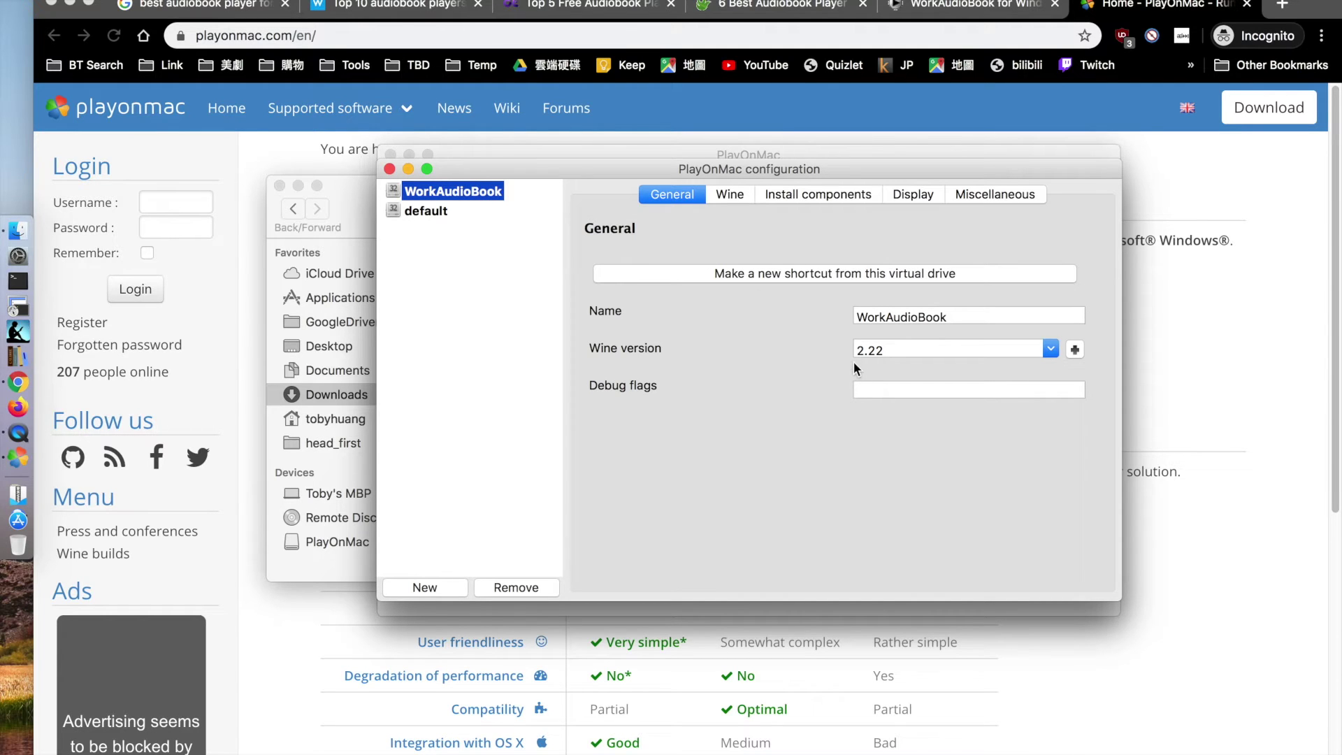
pyautogui.click(729, 194)
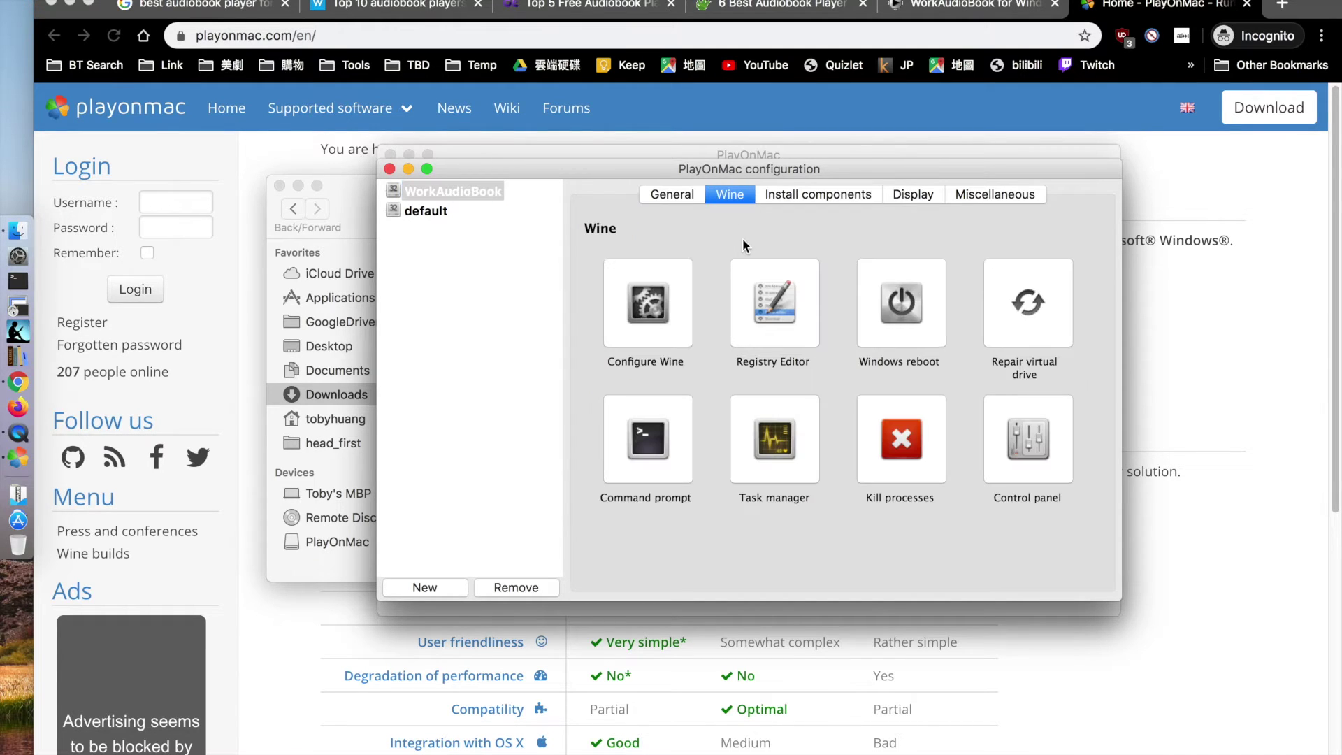
pyautogui.click(612, 298)
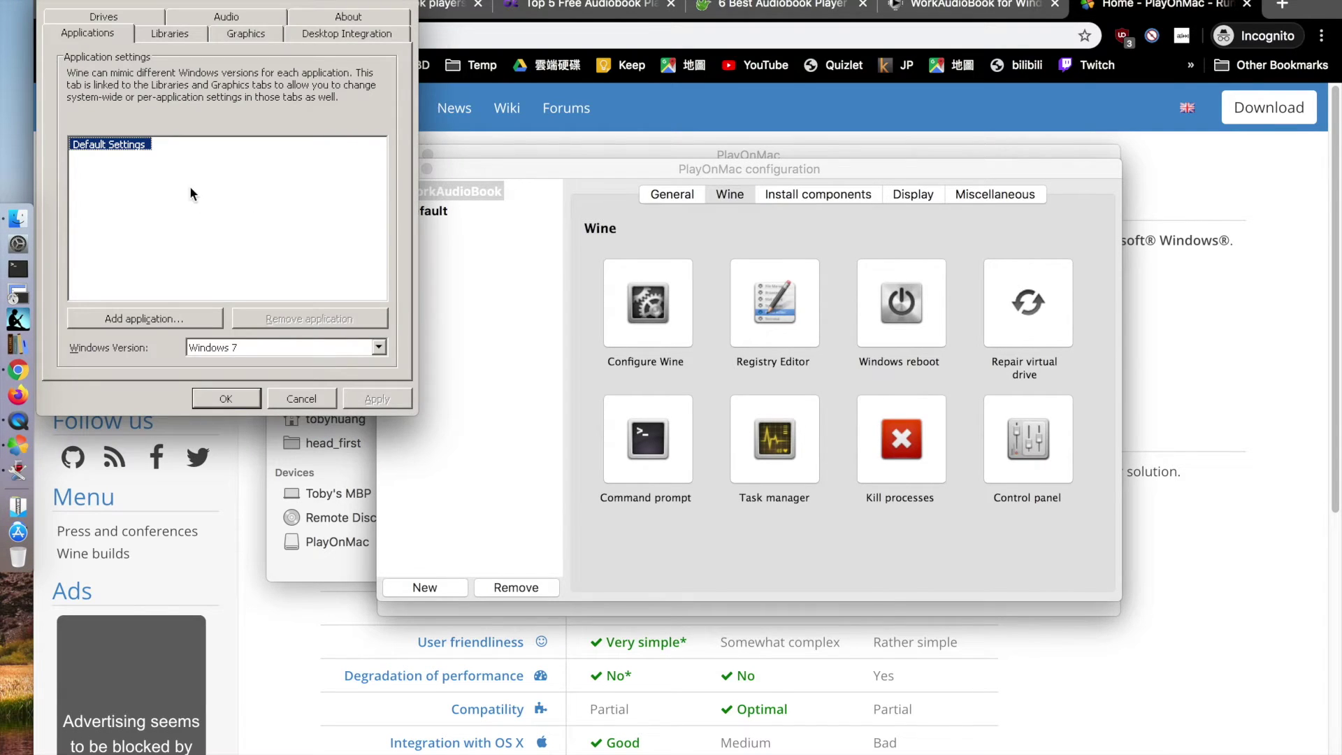
pyautogui.click(226, 395)
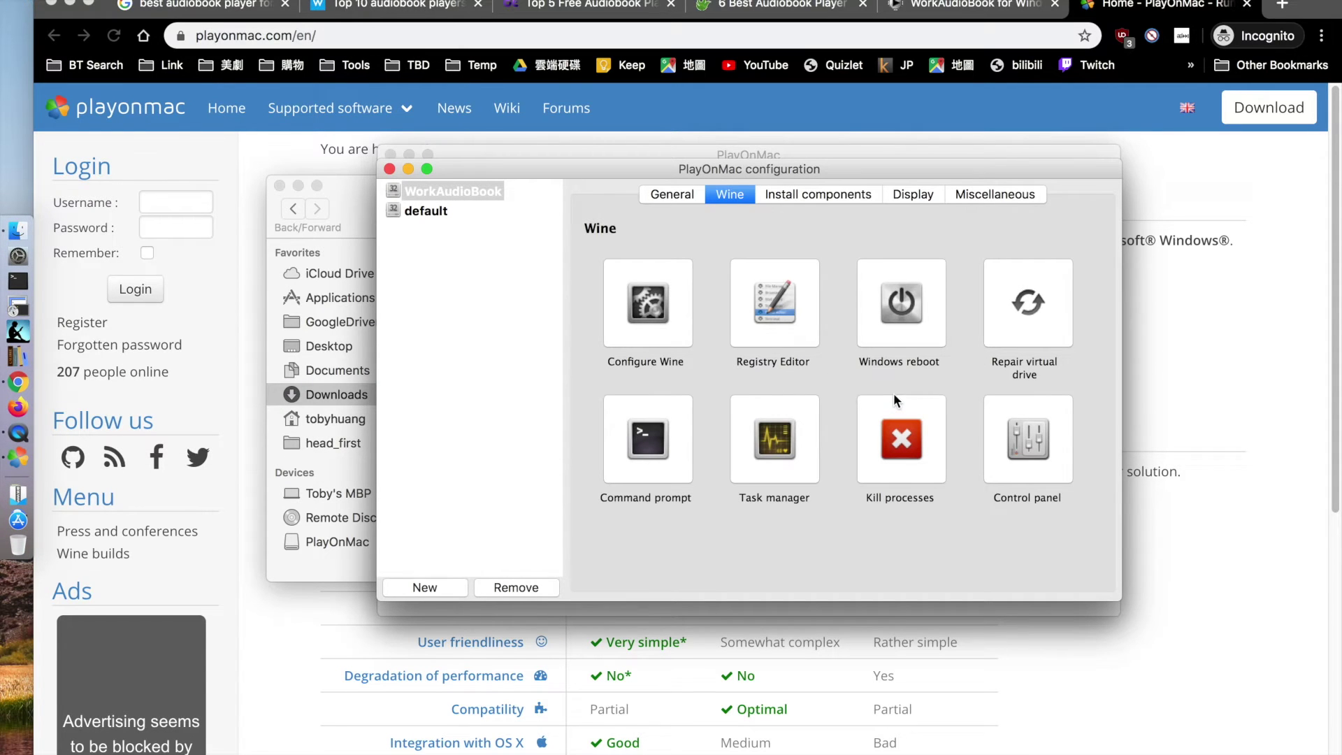
# Install the dotnet40 component in the WorkAudioBook virtual drive and close the configuration window.
pyautogui.click(811, 197)
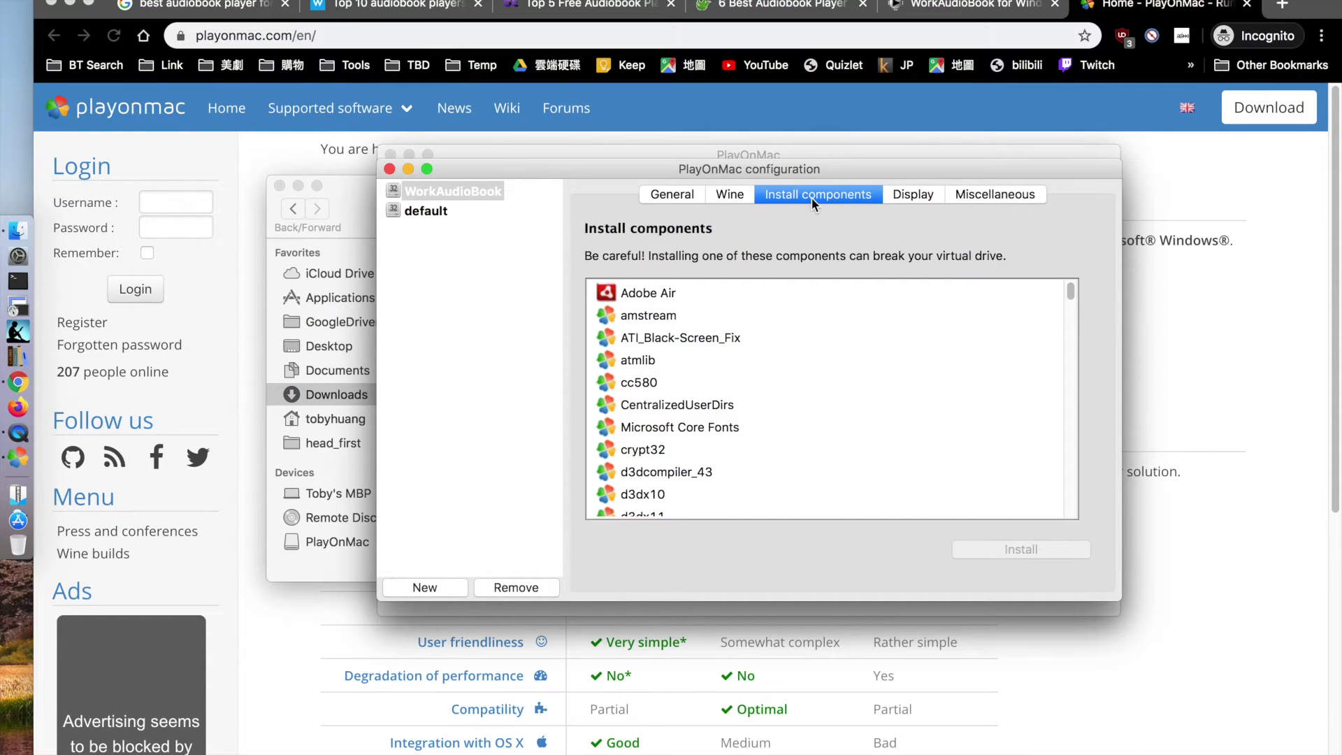
pyautogui.click(745, 359)
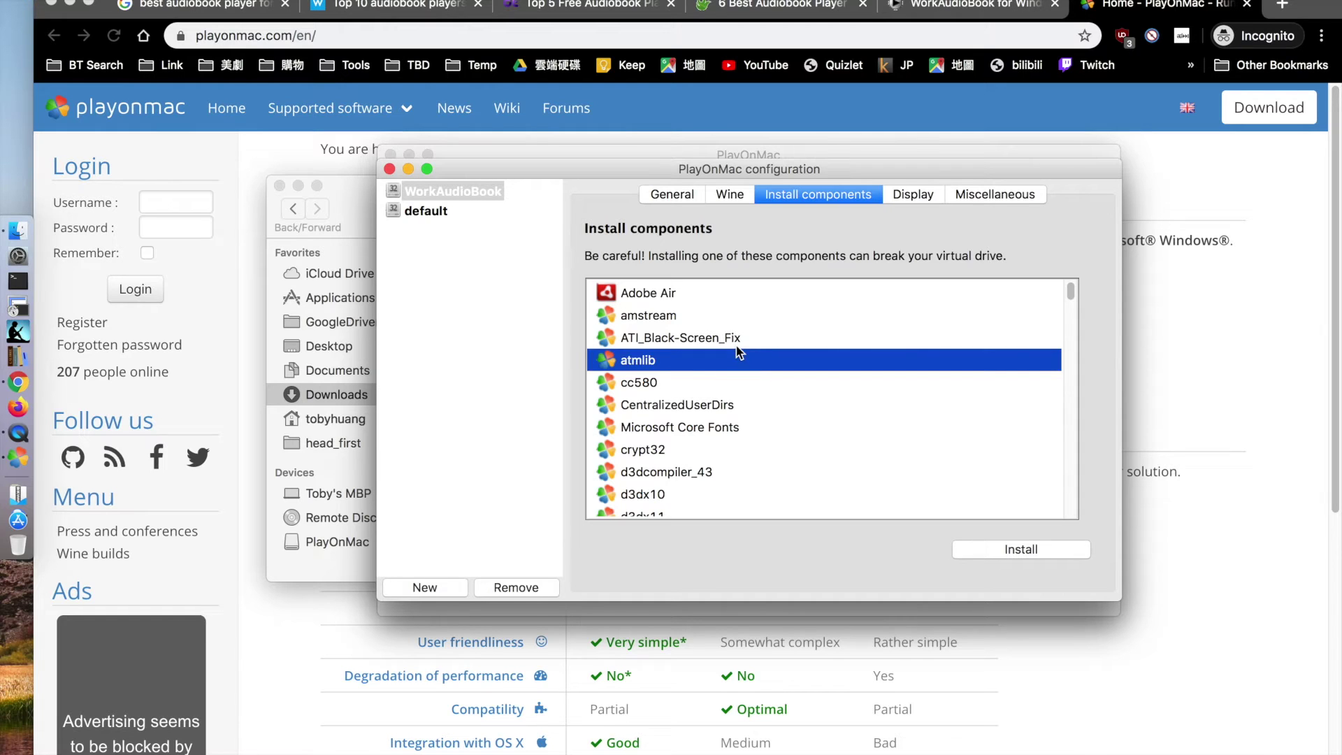
pyautogui.write('dot')
pyautogui.scroll(-5, 737, 343)
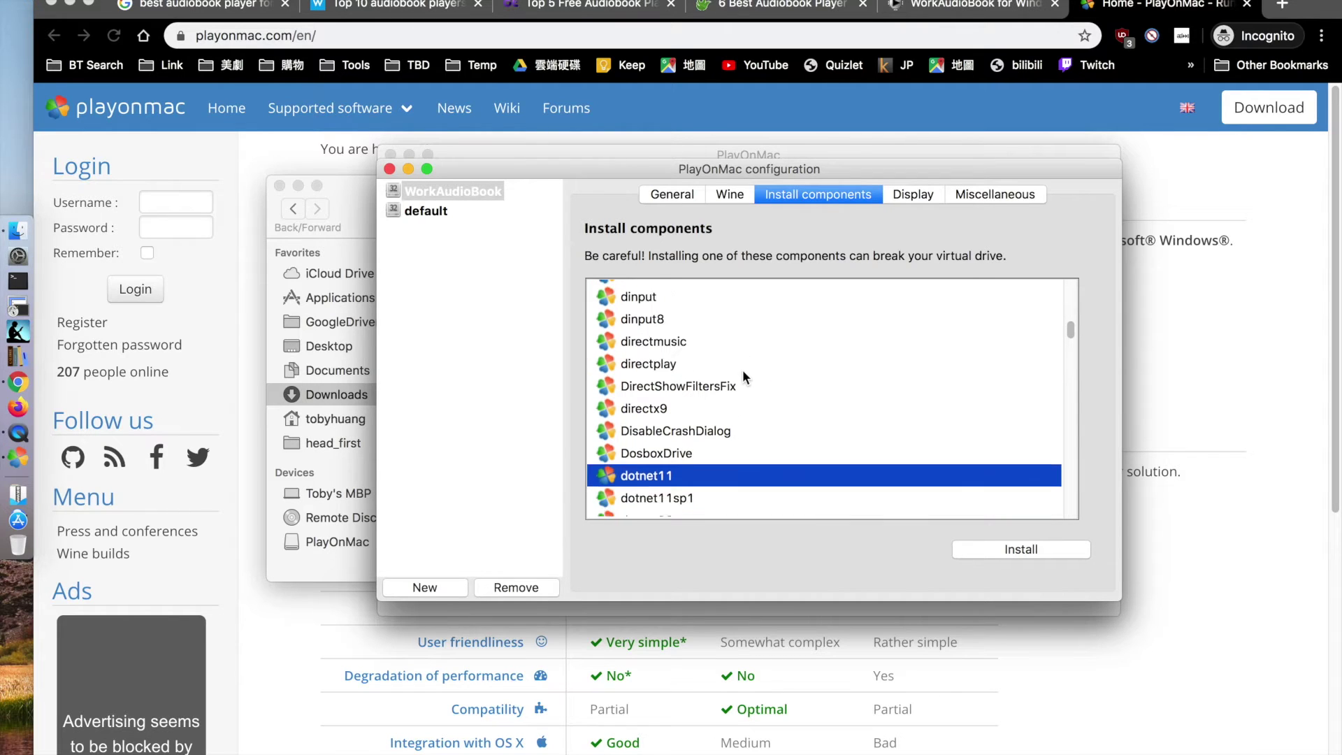
pyautogui.scroll(-5, 746, 403)
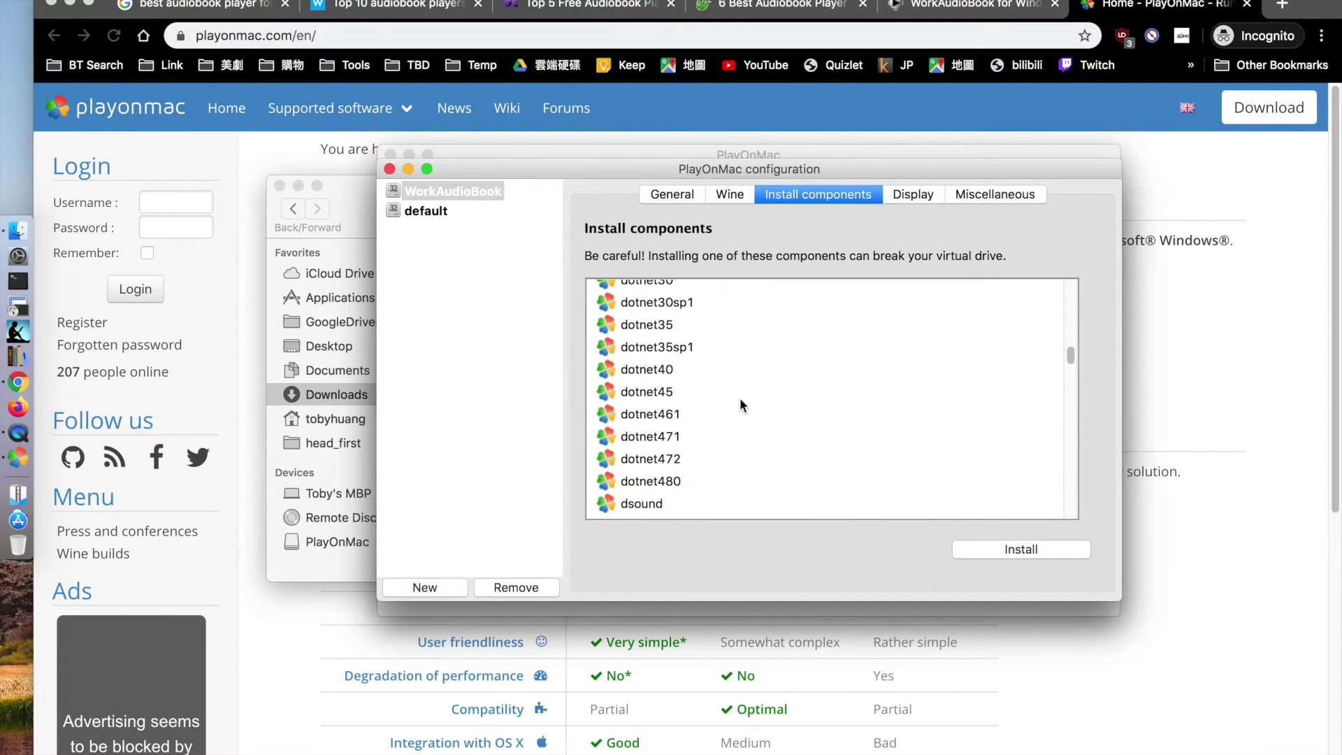
pyautogui.click(678, 370)
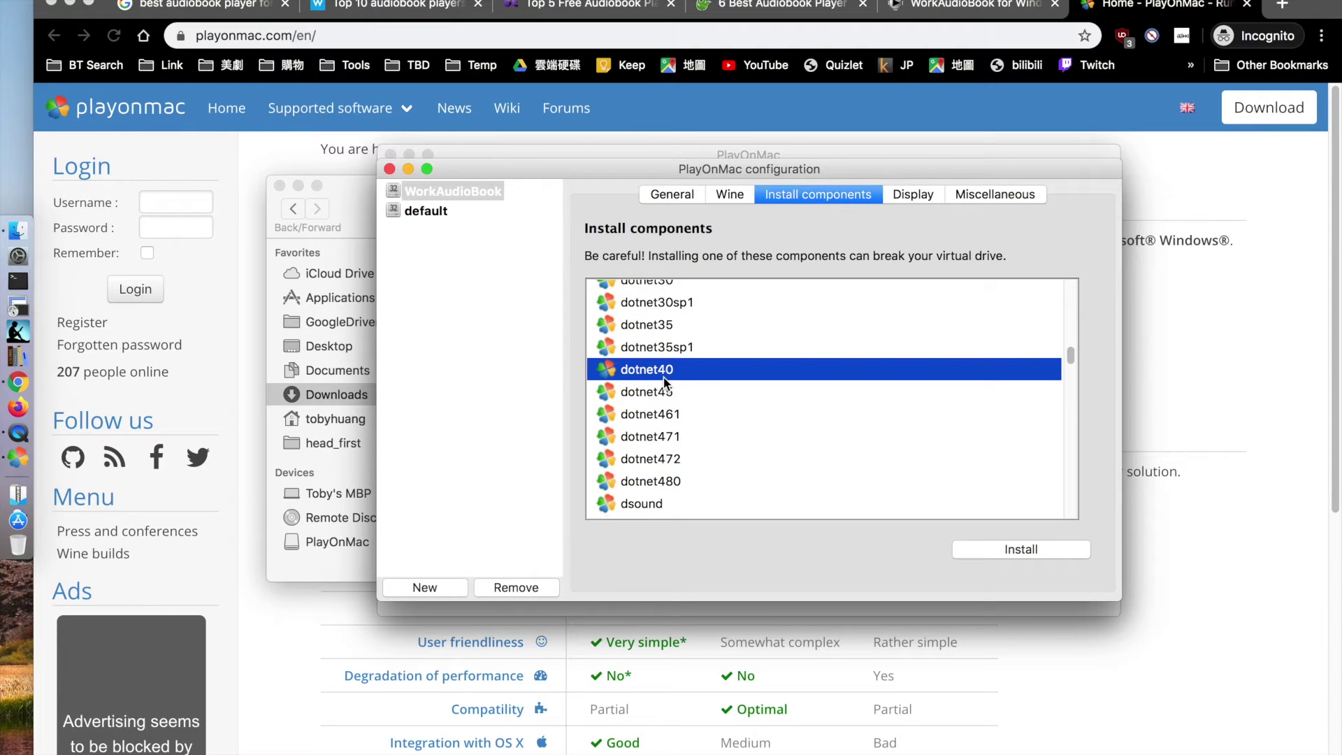
pyautogui.click(1027, 549)
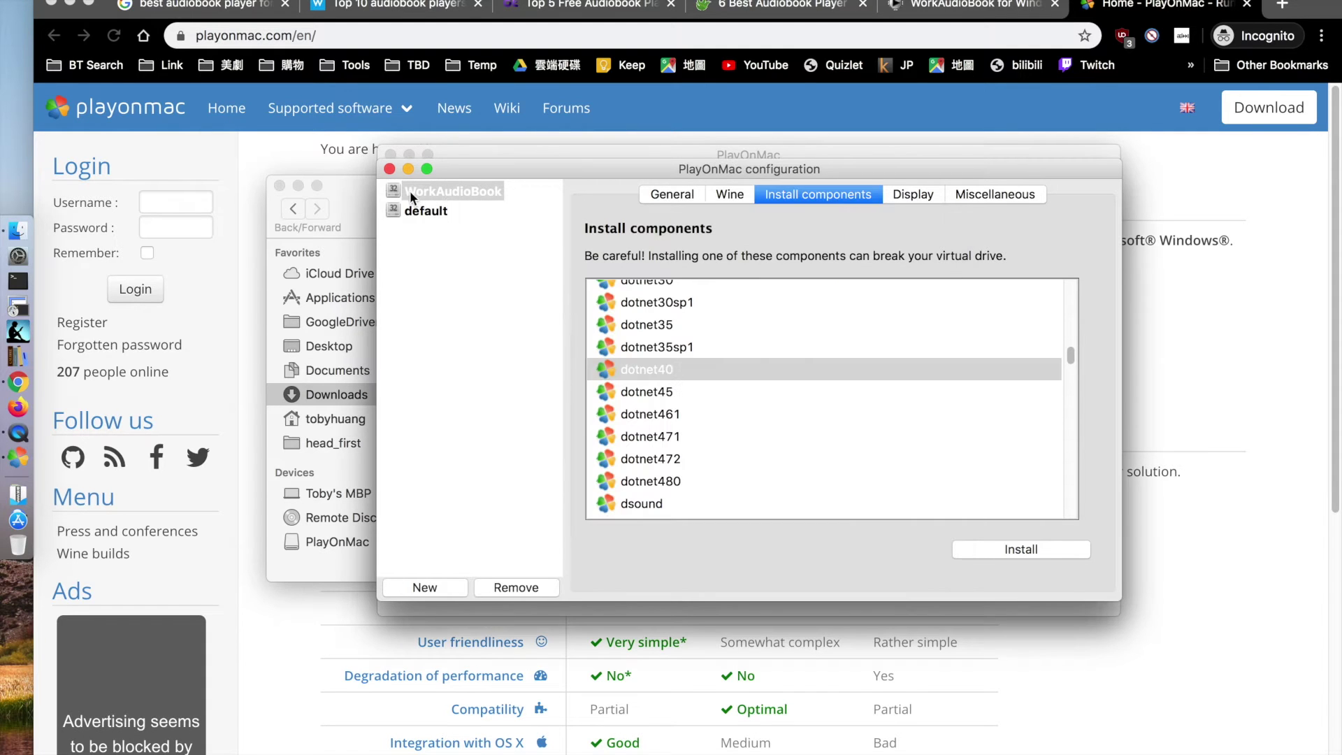
pyautogui.click(389, 170)
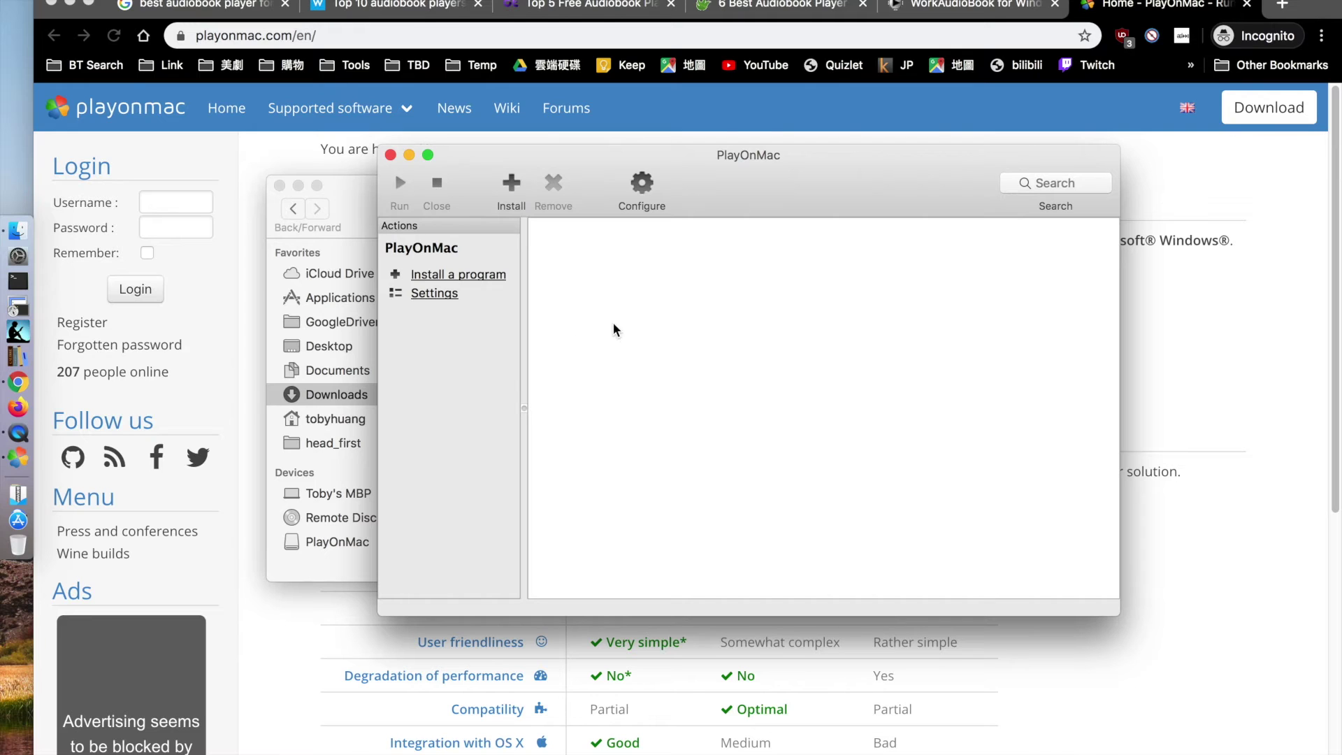
# Start the manual installation of a non-listed program and go through the wizard's notices, opting out of further reminders.
pyautogui.click(440, 274)
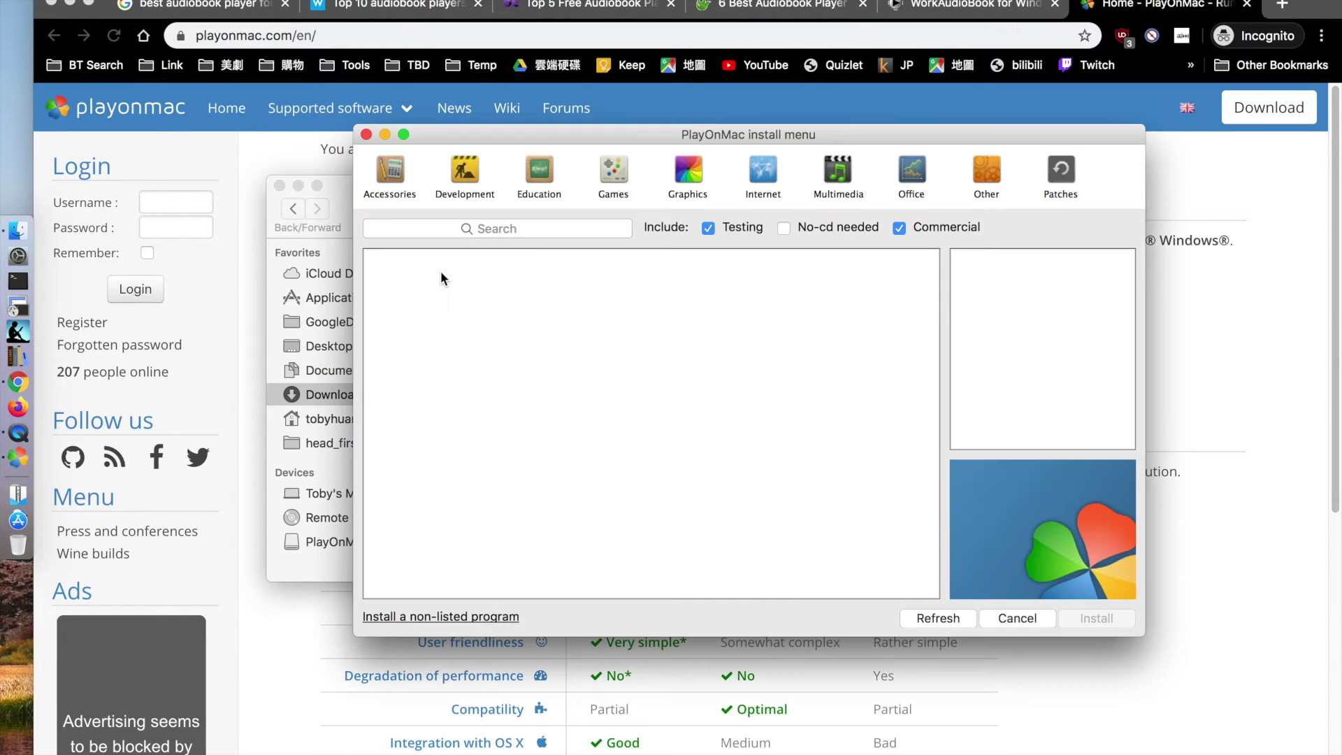
pyautogui.click(411, 618)
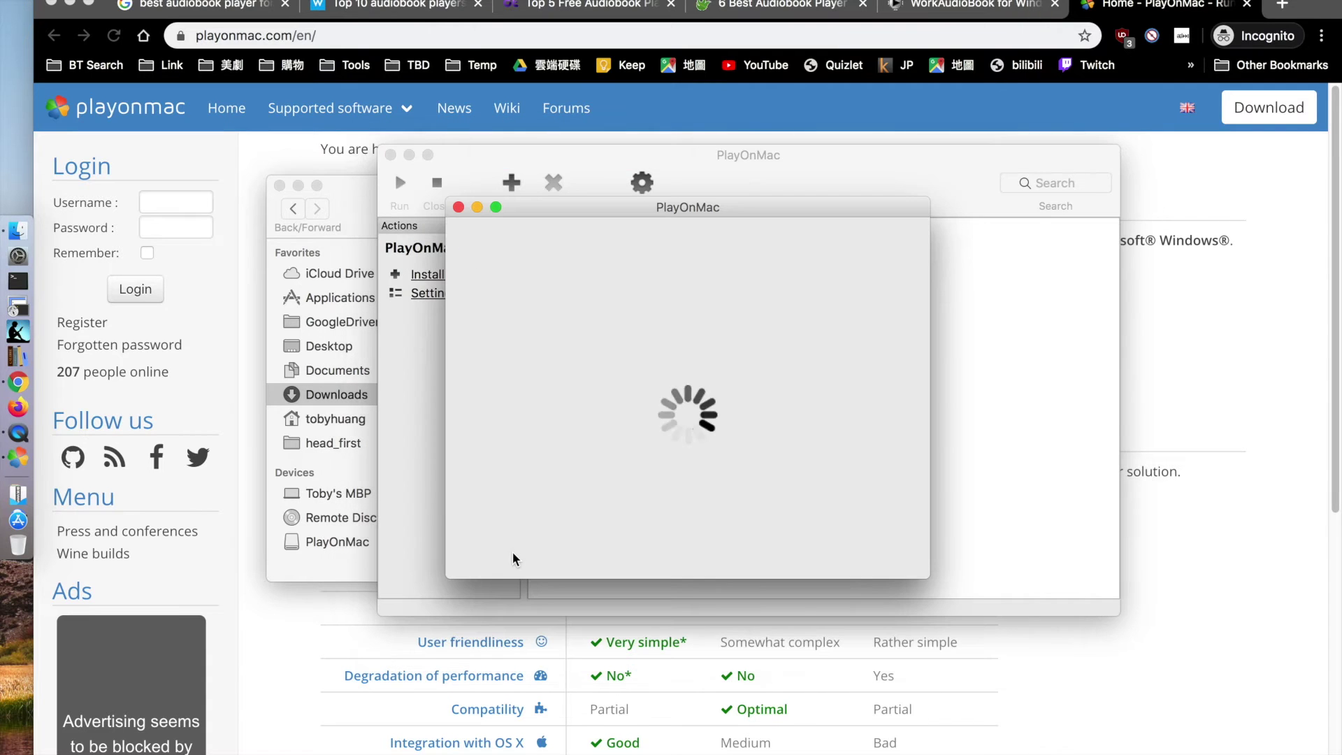
pyautogui.click(539, 523)
pyautogui.click(784, 561)
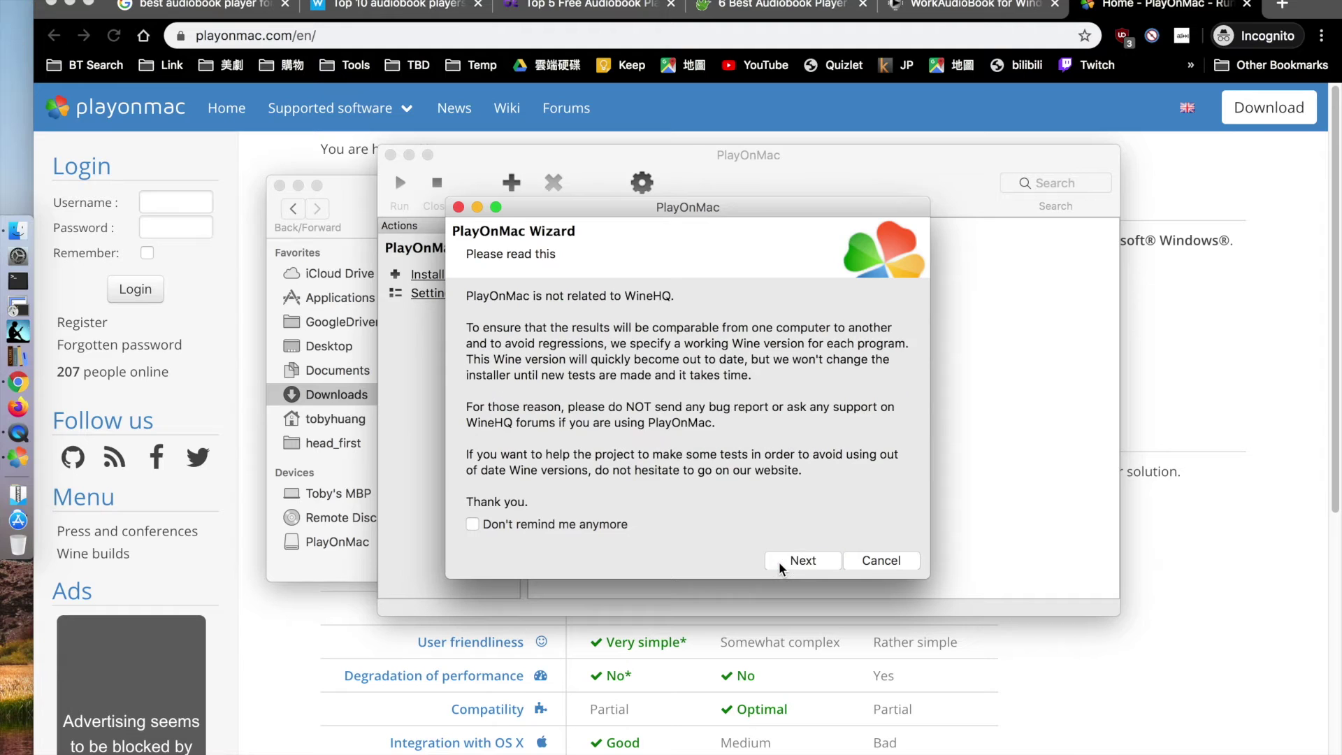
pyautogui.click(557, 525)
pyautogui.click(784, 561)
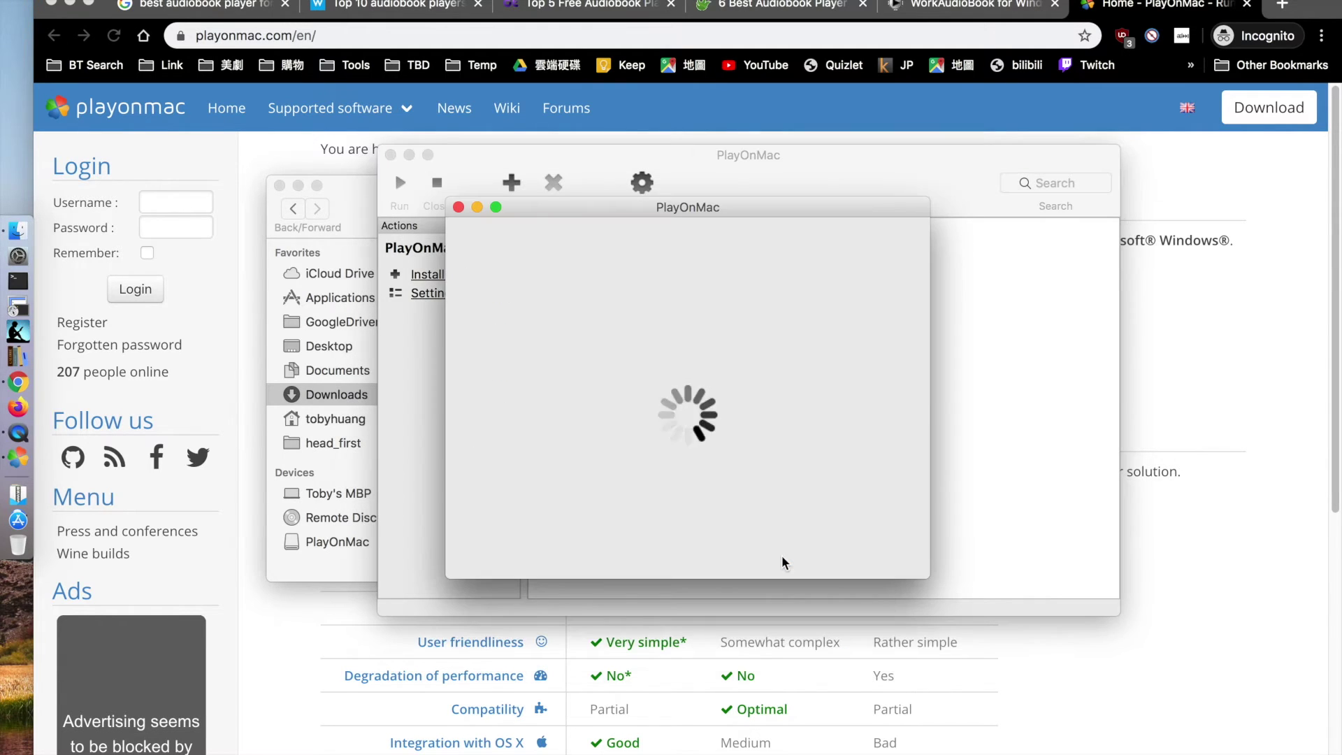
pyautogui.click(797, 561)
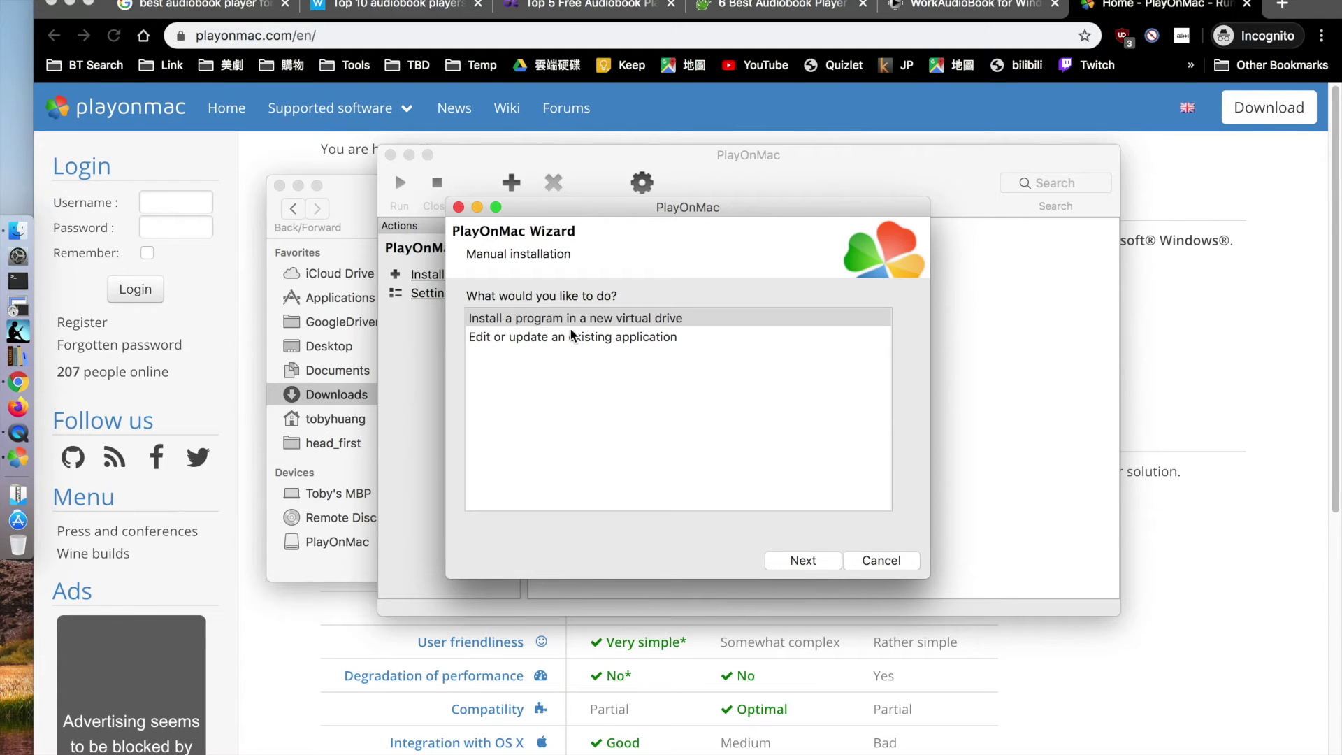
# Choose to edit or update the existing WorkAudioBook virtual drive, with no pre-installation options and a 32 bits Windows installation.
pyautogui.click(572, 336)
pyautogui.click(805, 564)
pyautogui.click(572, 525)
pyautogui.click(514, 320)
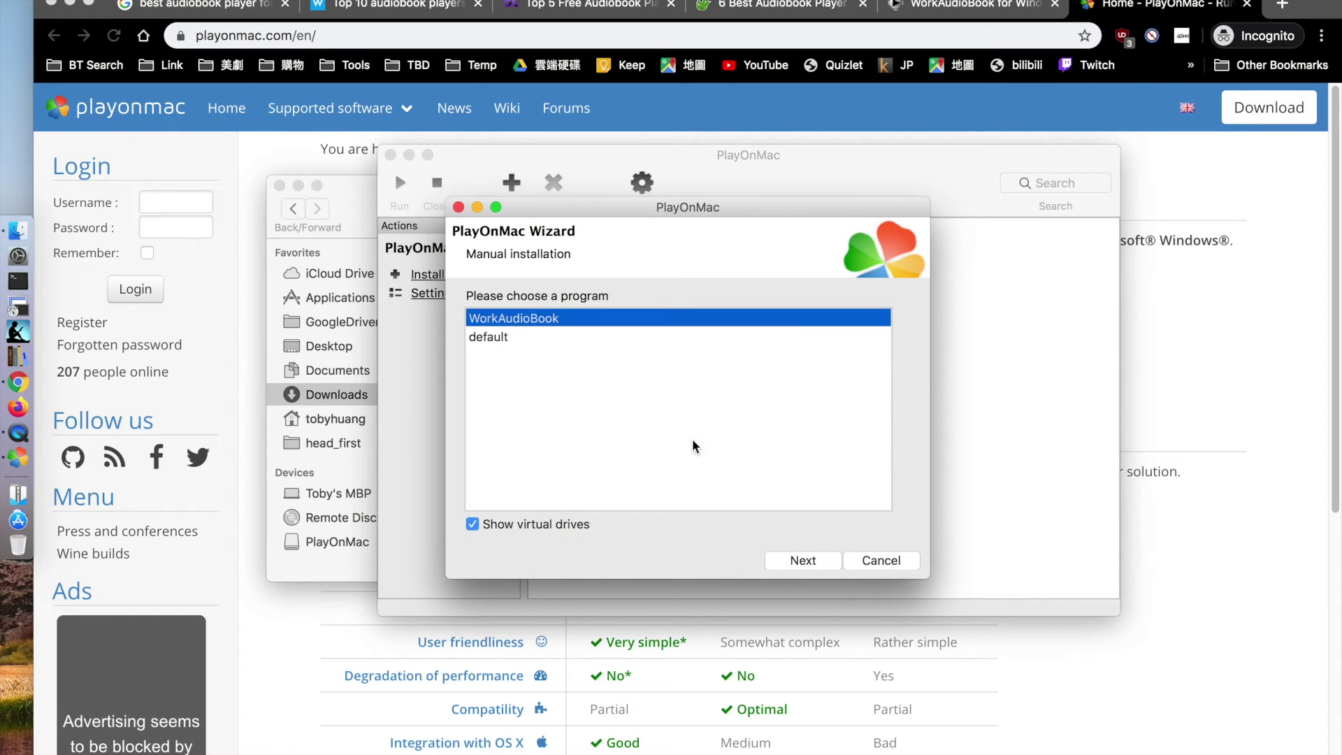
pyautogui.click(803, 560)
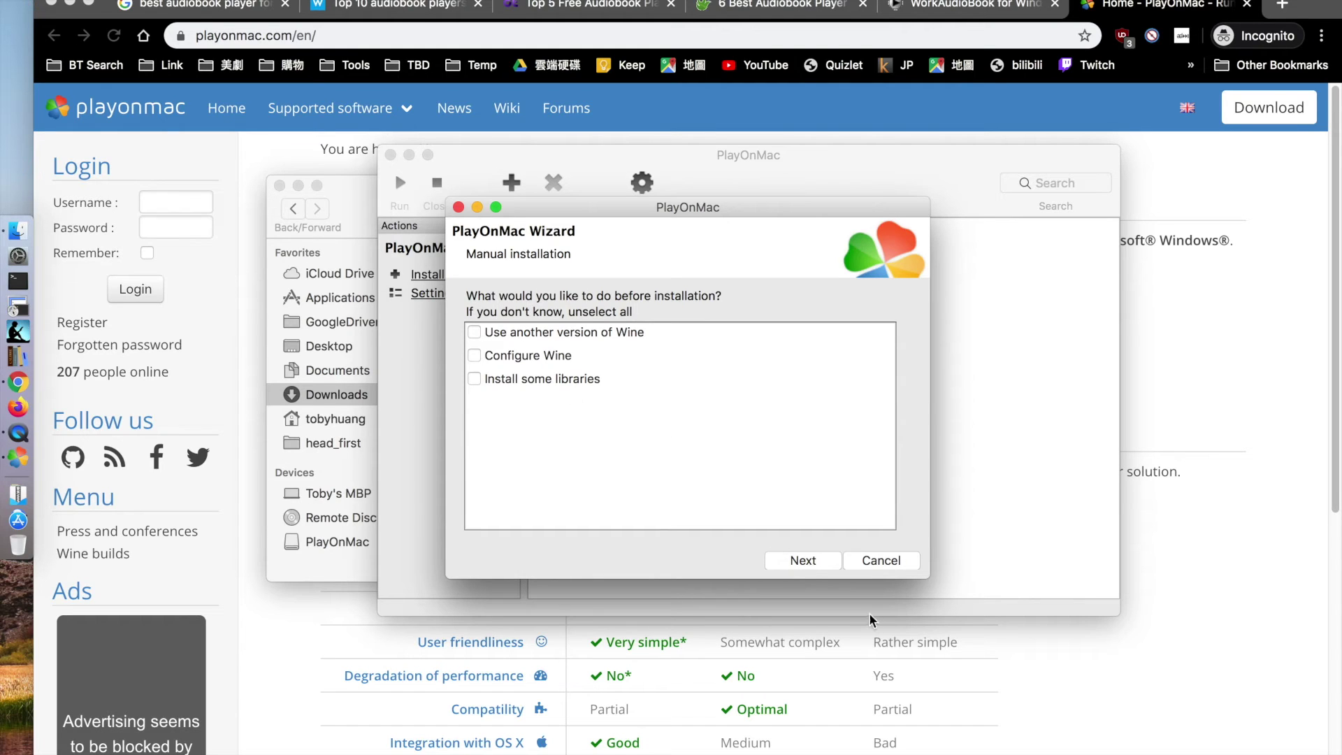
pyautogui.click(798, 567)
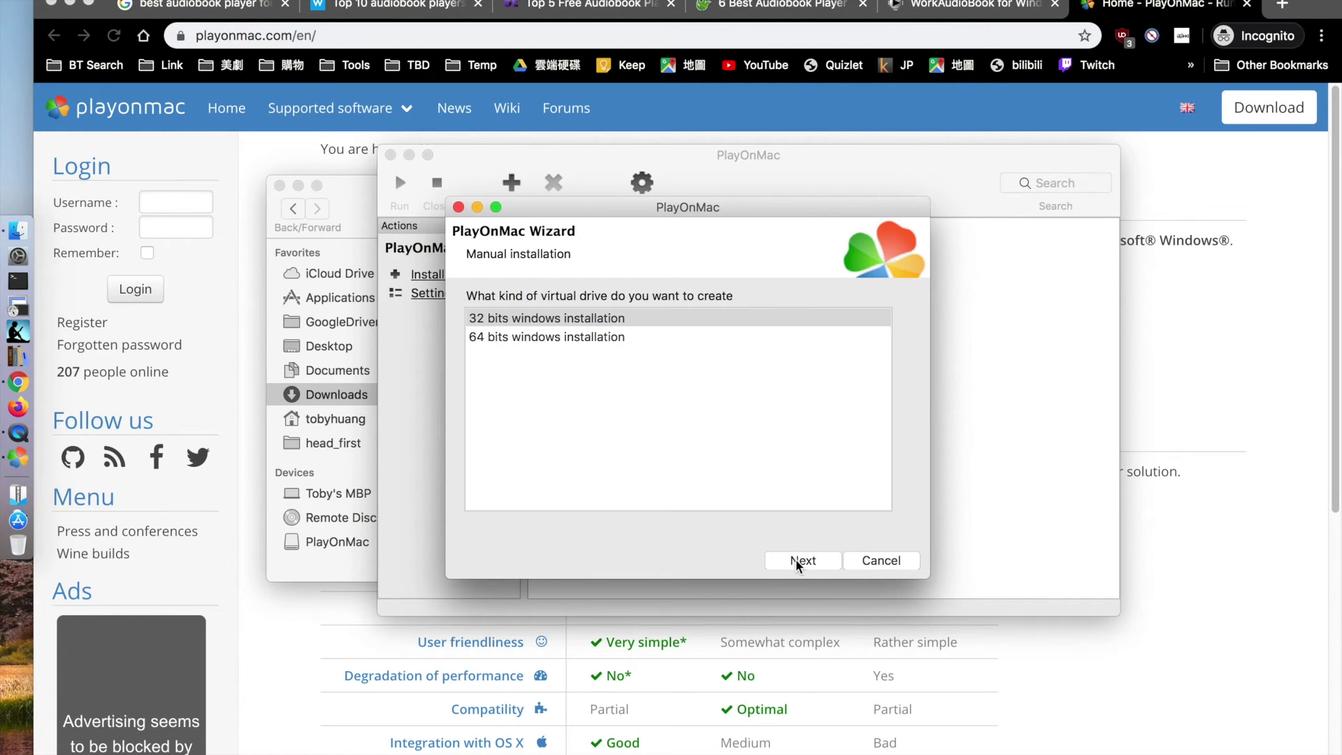
pyautogui.click(652, 318)
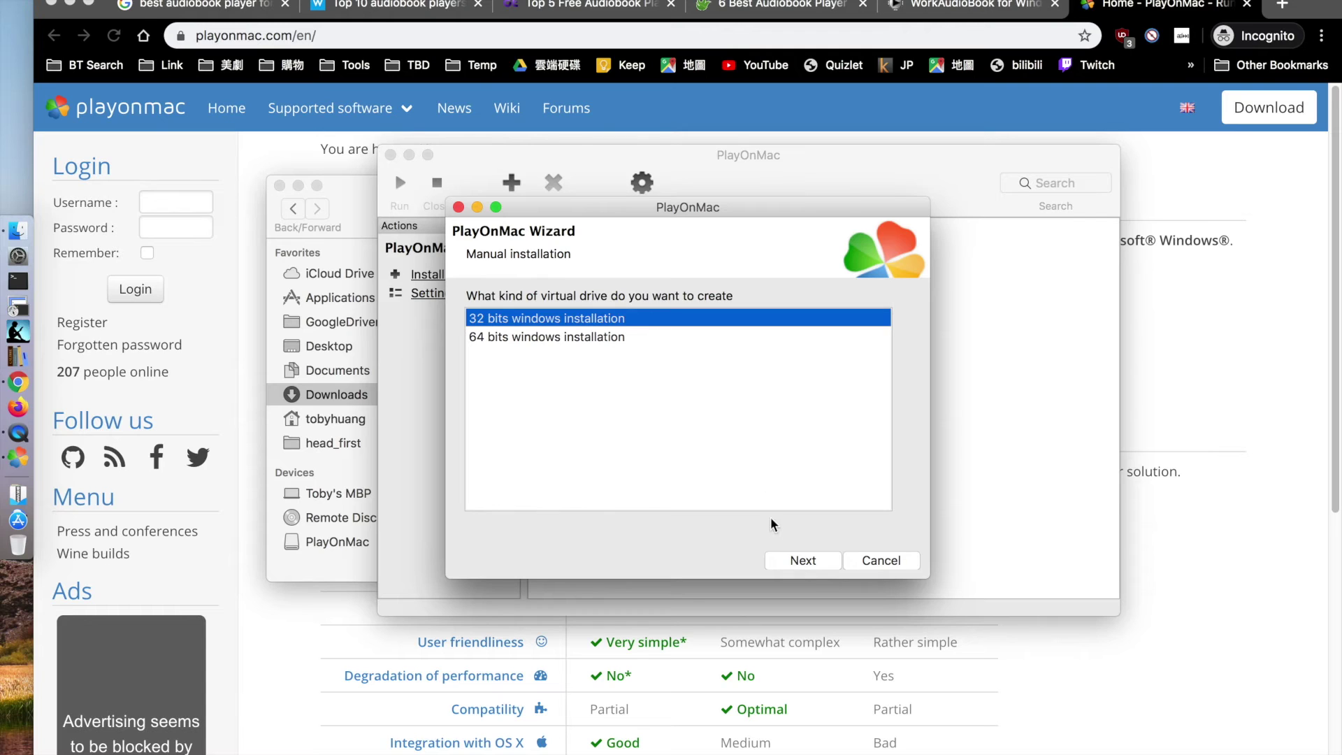
pyautogui.click(794, 561)
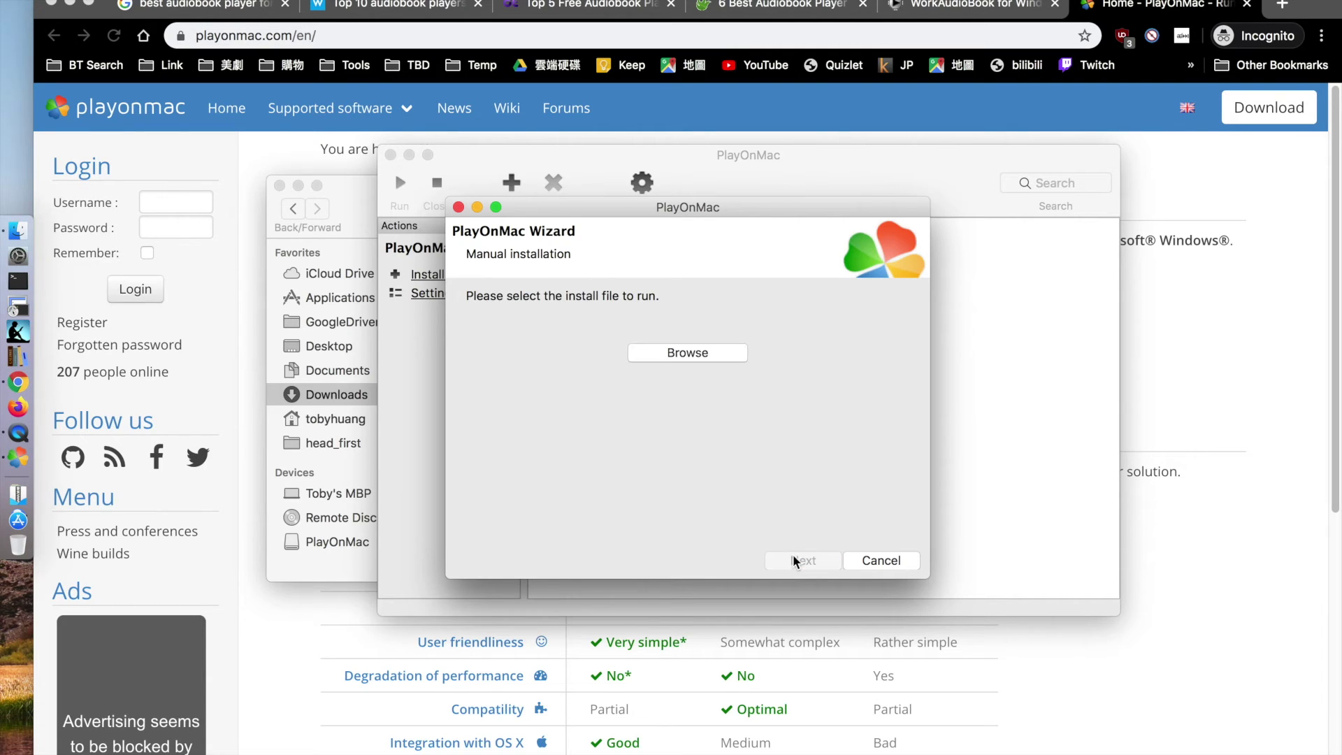
# Select WorkAudioBook_Setup.msi from the Downloads folder as the install file and run it.
pyautogui.click(688, 353)
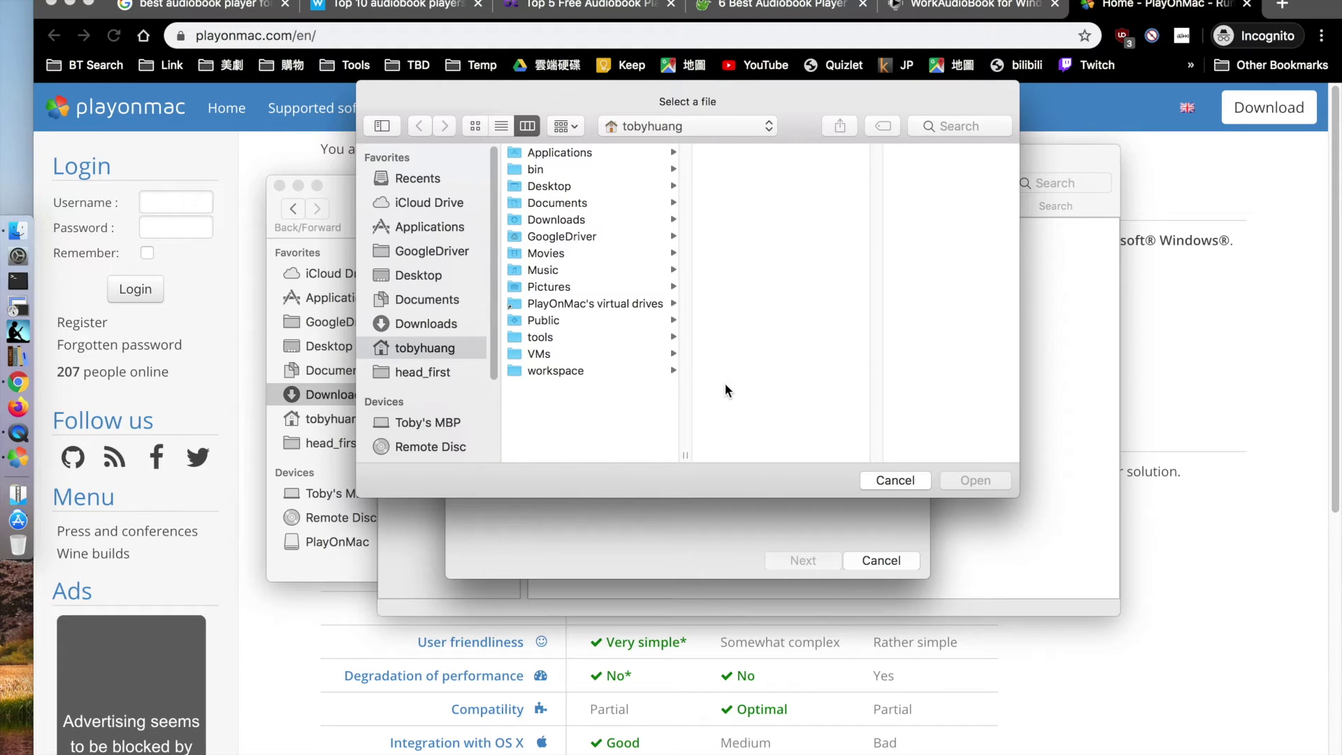
pyautogui.click(454, 325)
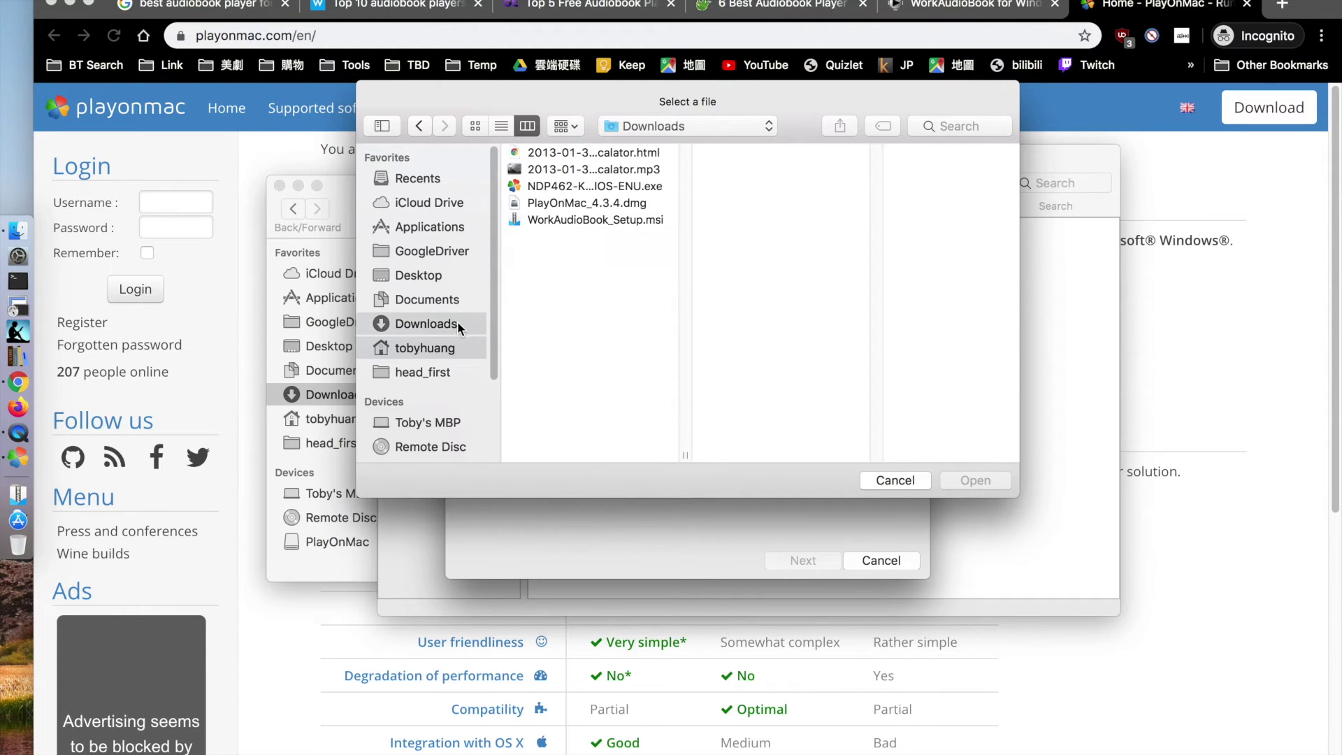
pyautogui.click(565, 221)
pyautogui.click(974, 481)
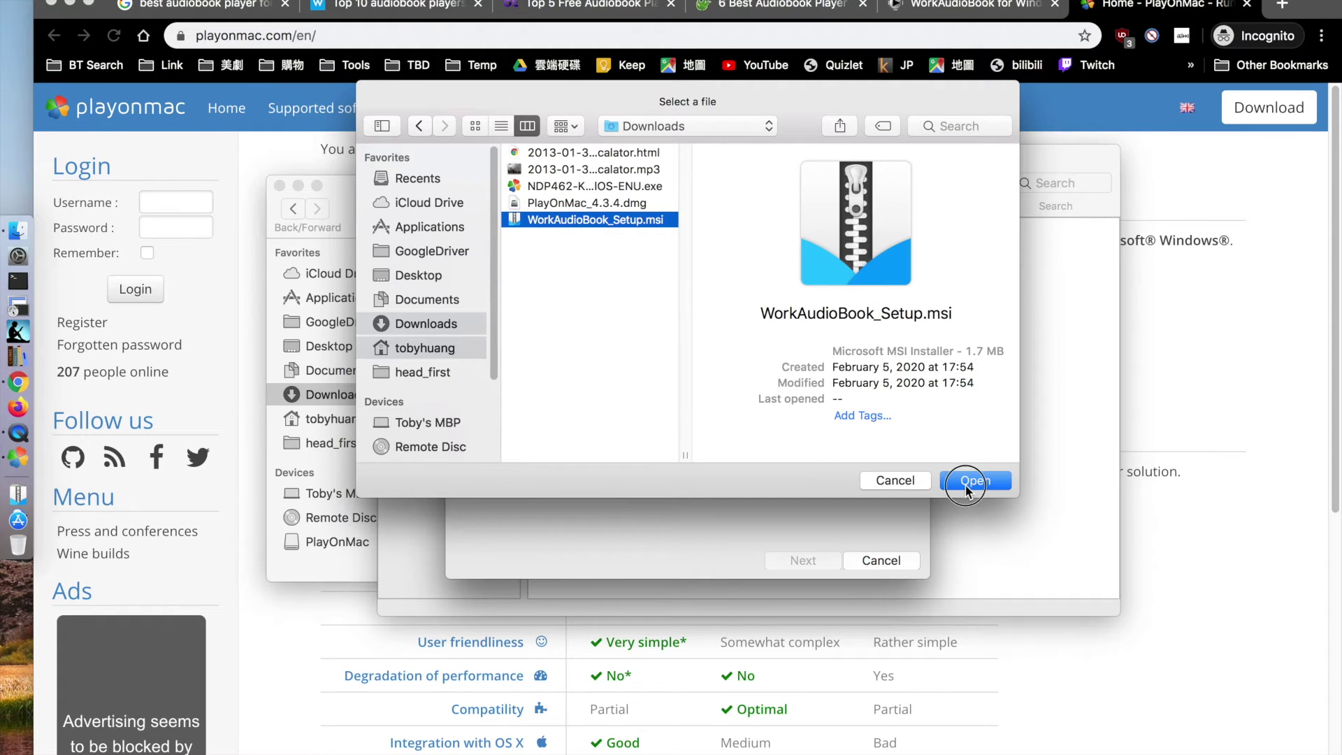
pyautogui.click(809, 560)
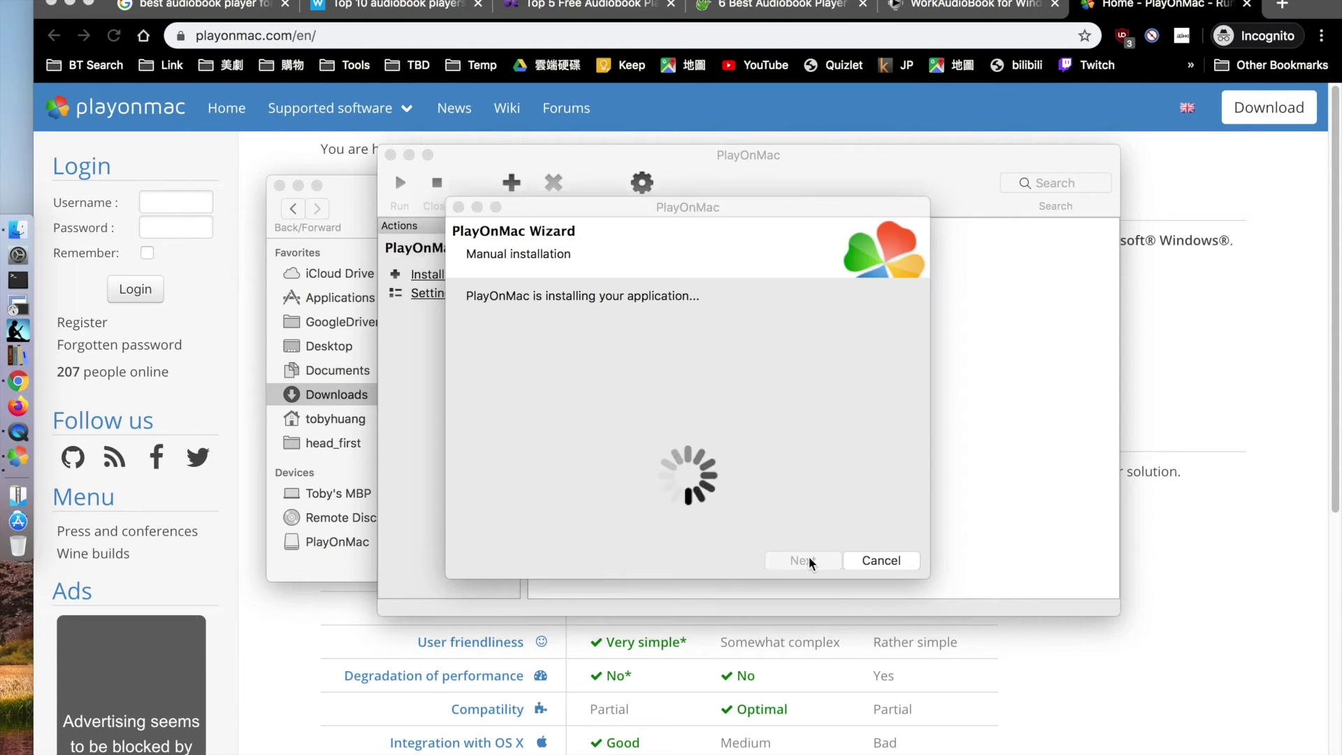
# Complete the WorkAudioBook setup, agreeing to its license, and finish the manual installation without making another shortcut.
pyautogui.click(846, 535)
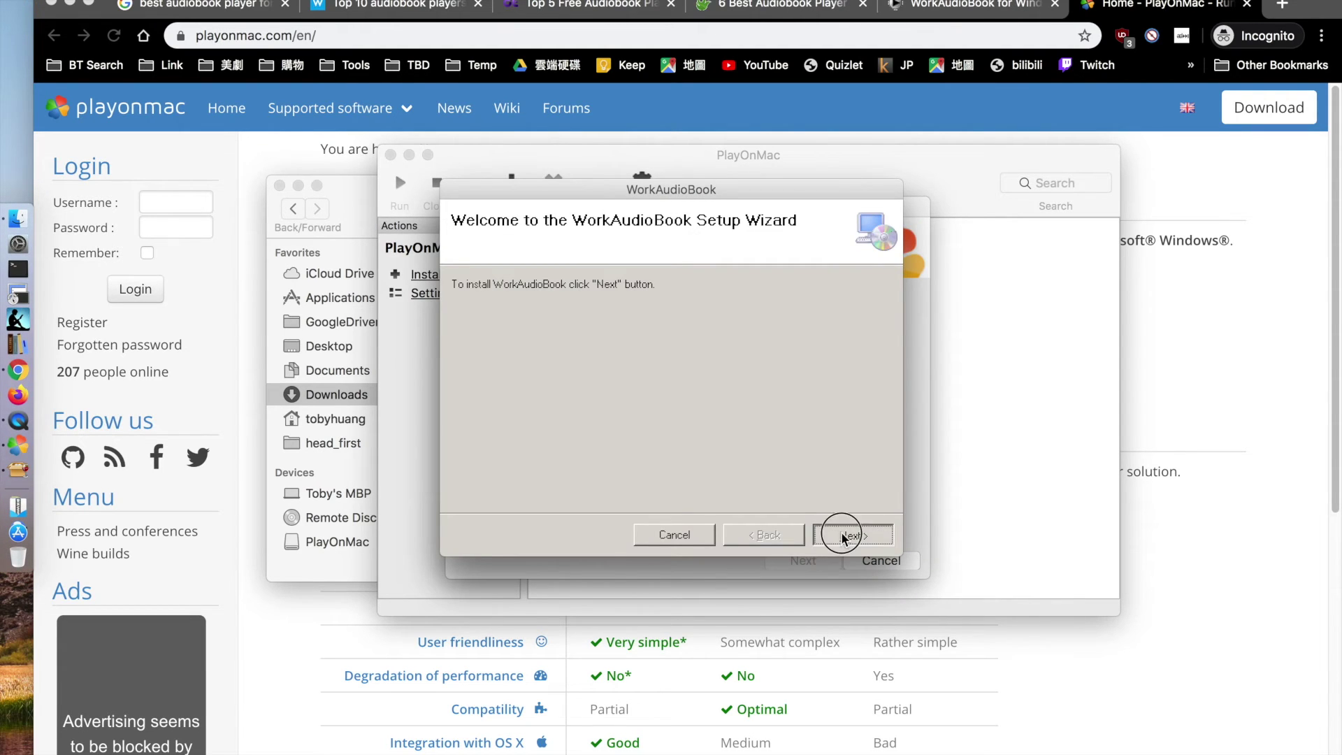
pyautogui.click(640, 496)
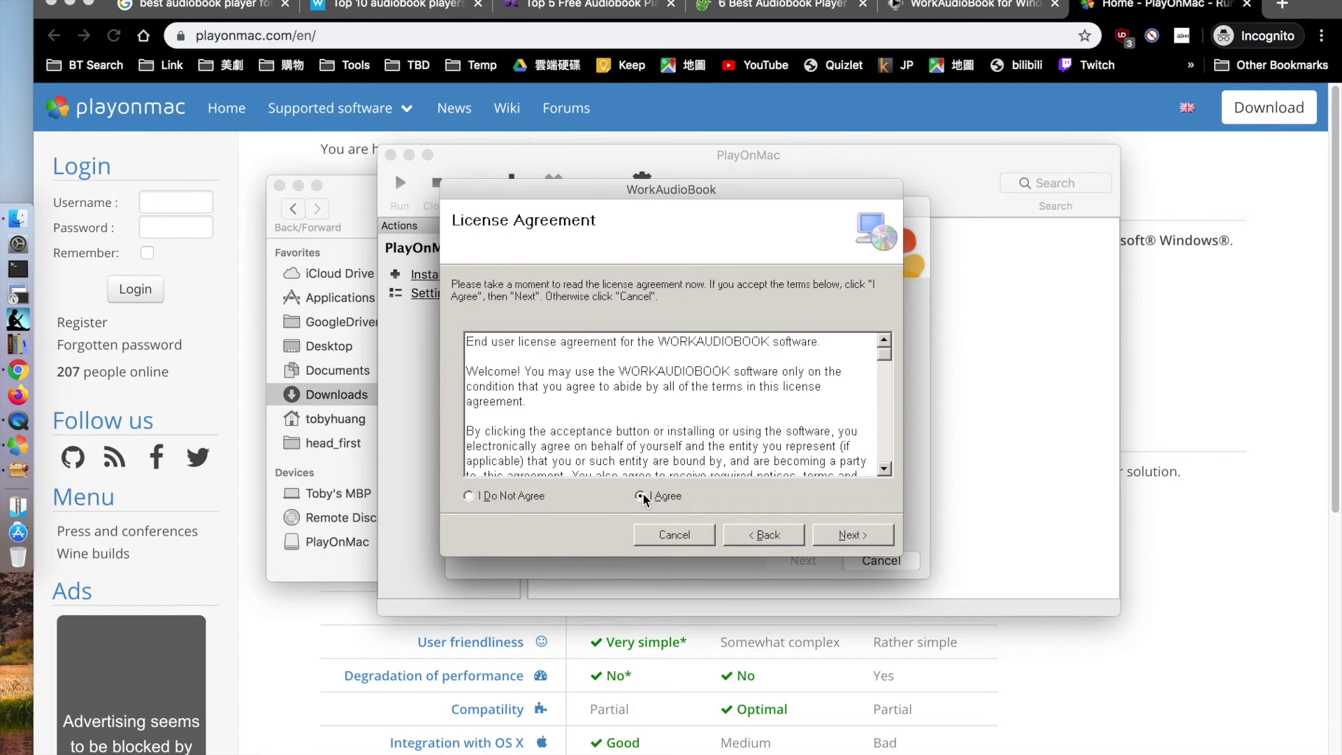
pyautogui.click(830, 534)
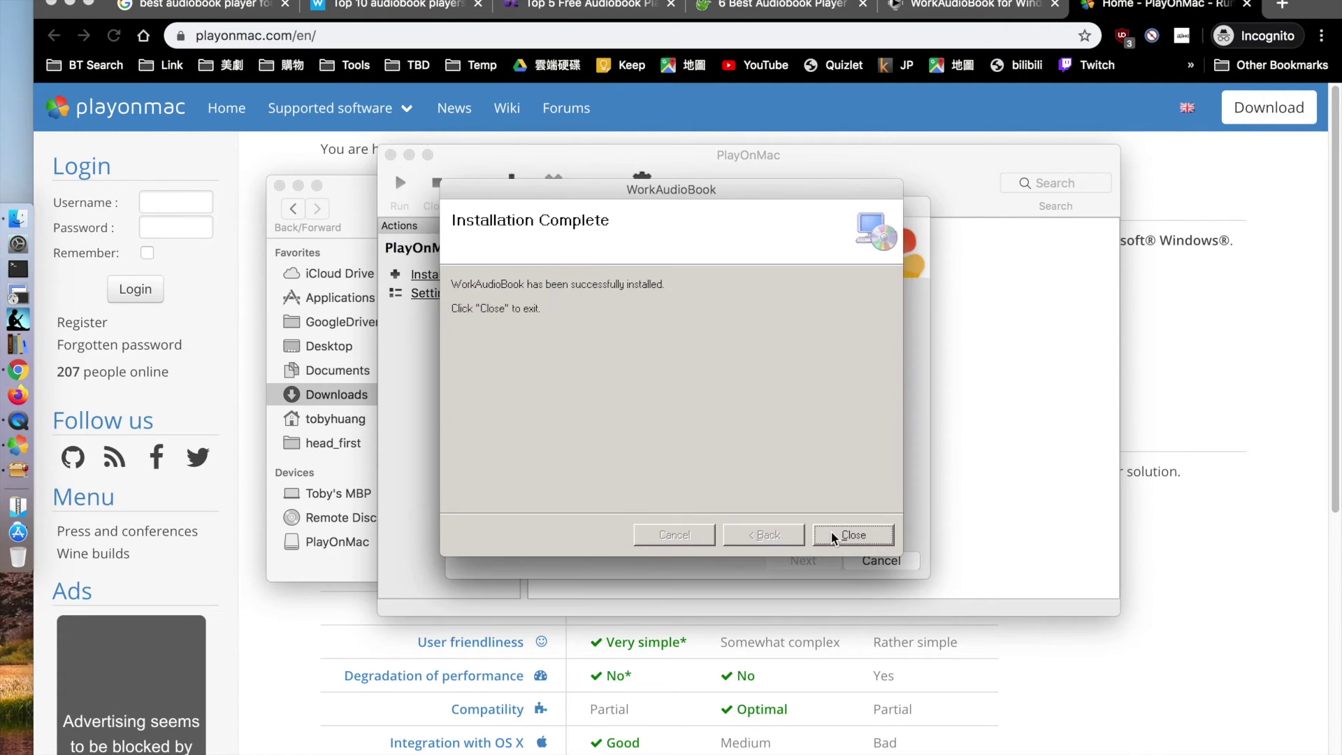
pyautogui.click(834, 536)
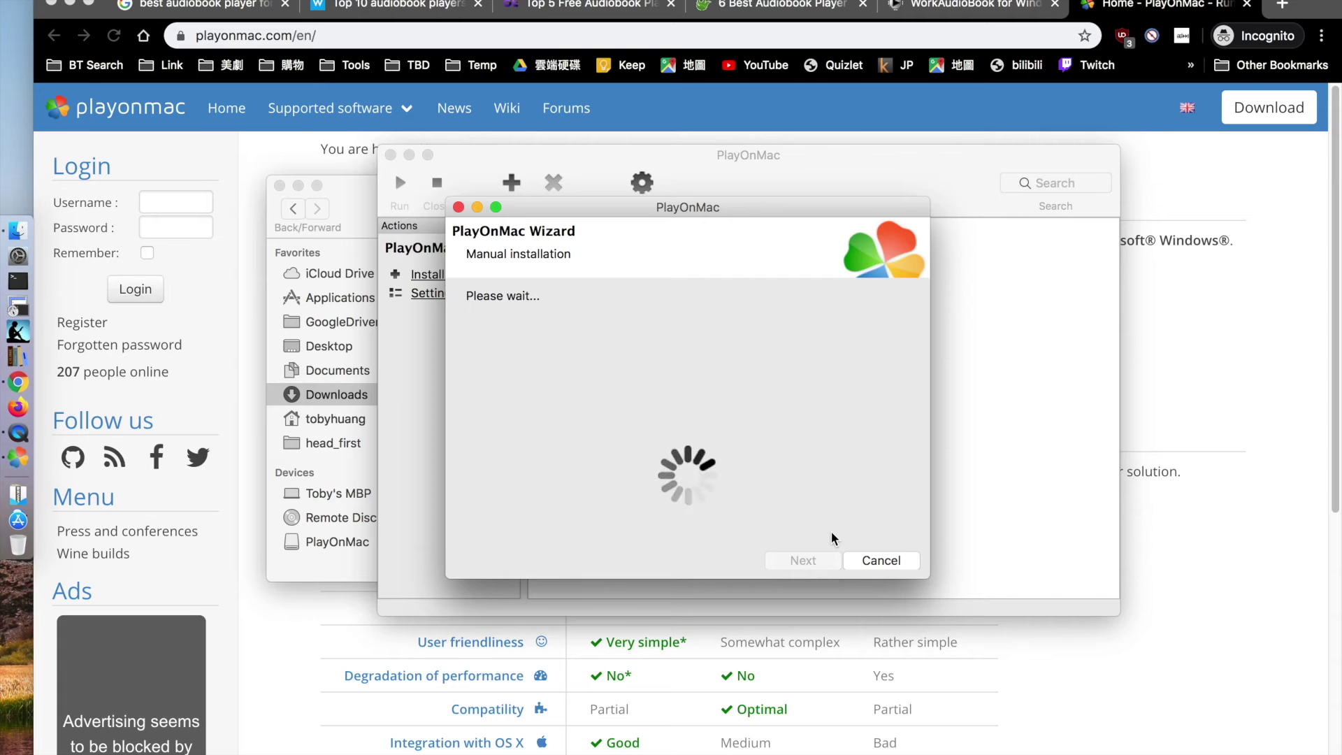
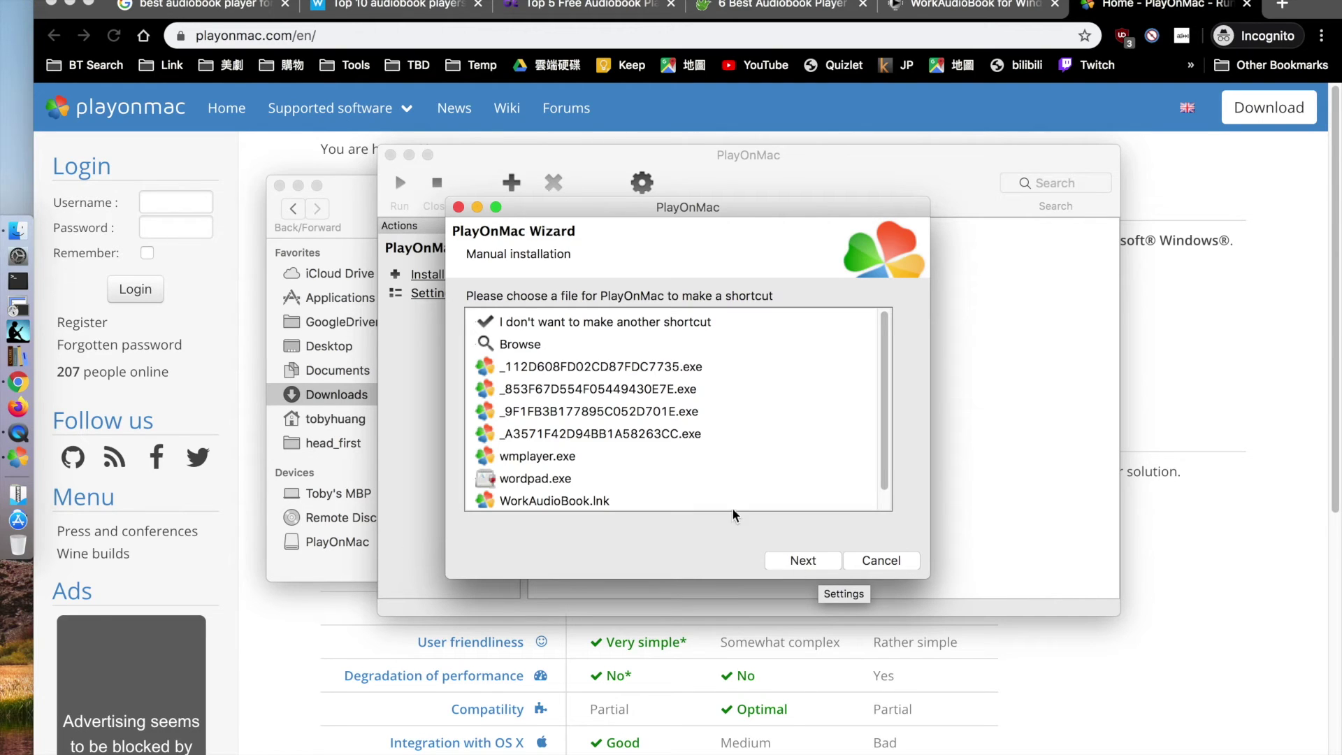
pyautogui.click(639, 326)
pyautogui.click(797, 563)
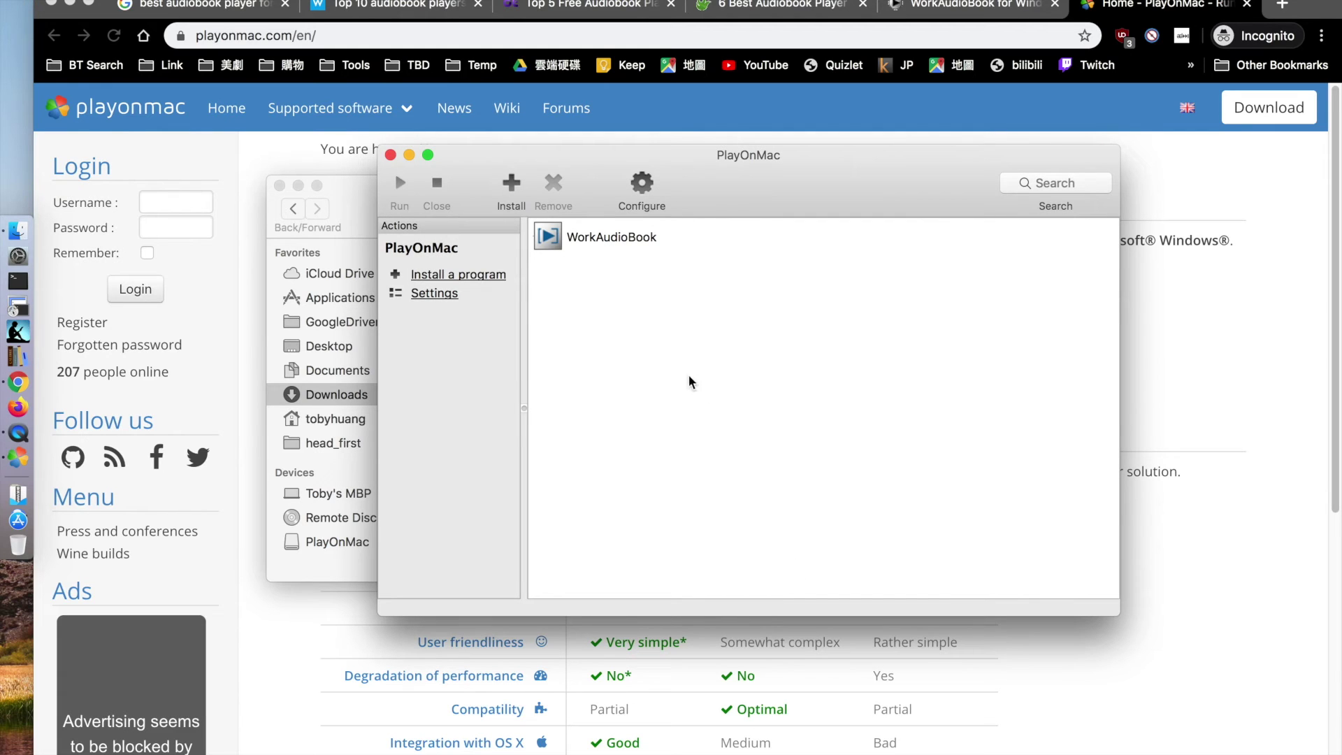
# Launch WorkAudioBook from its virtual drive and start choosing an MP3 file to open.
pyautogui.click(586, 241)
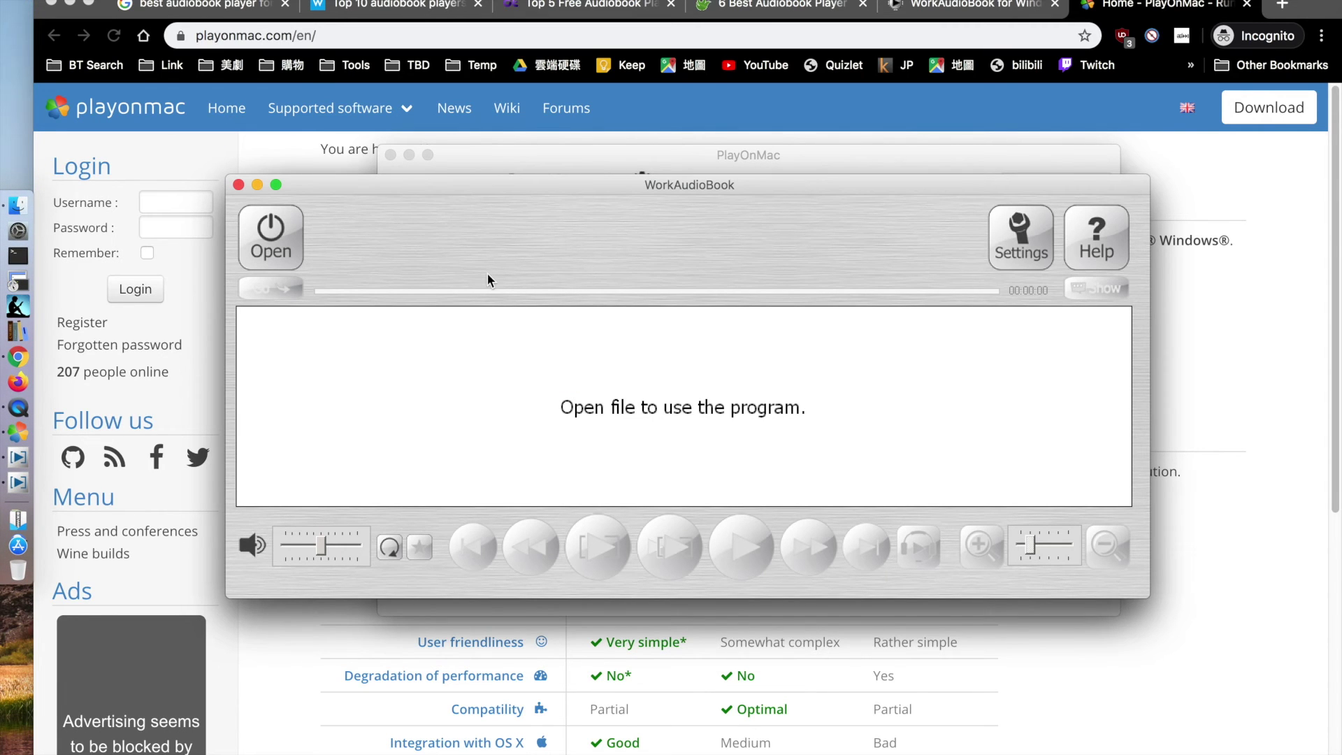
pyautogui.click(265, 257)
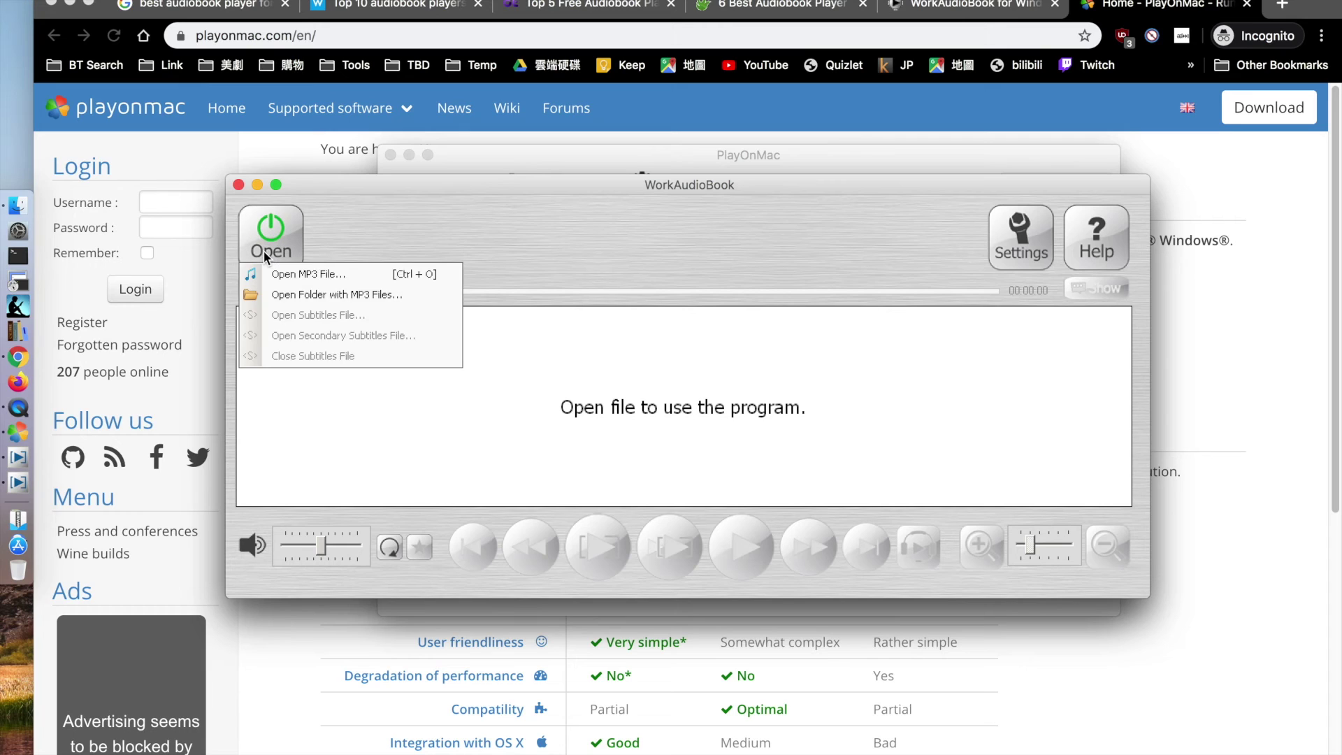
pyautogui.click(323, 276)
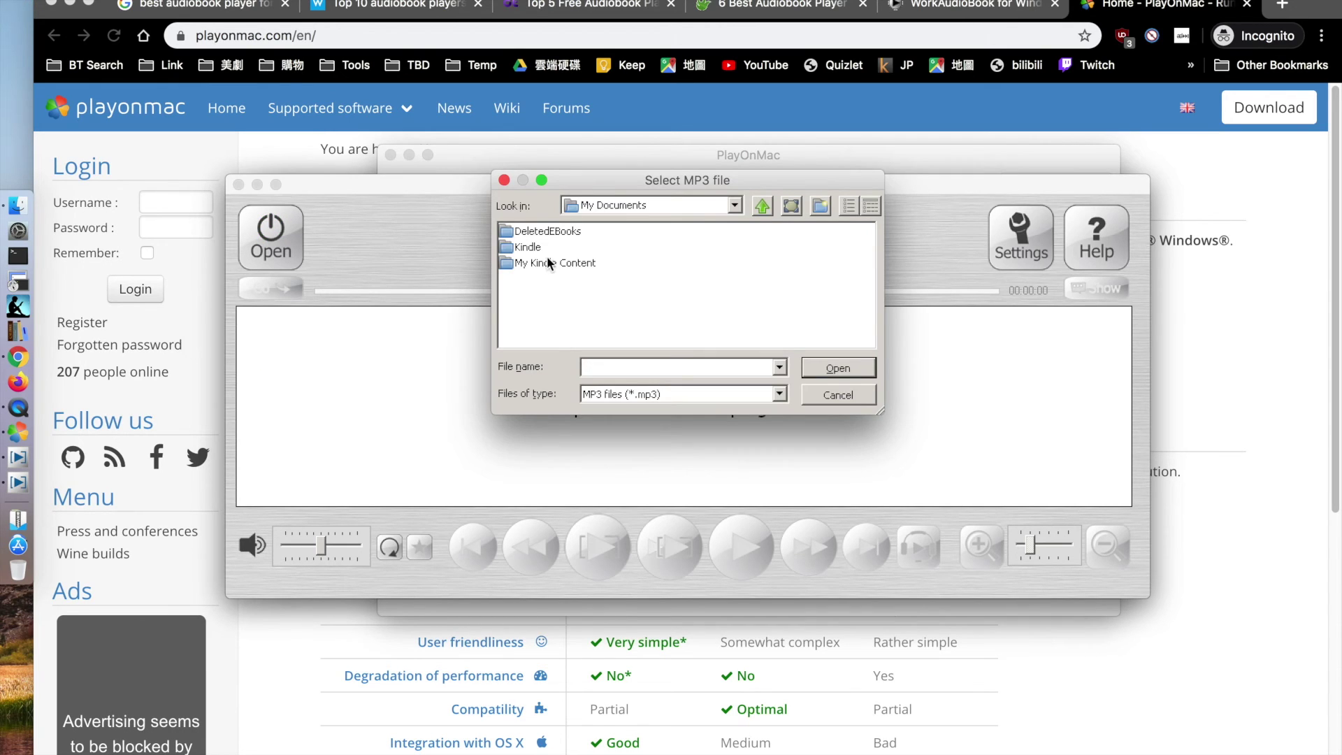
# Look for the MP3 in the Downloads folder of the virtual drive's user directory.
pyautogui.click(622, 203)
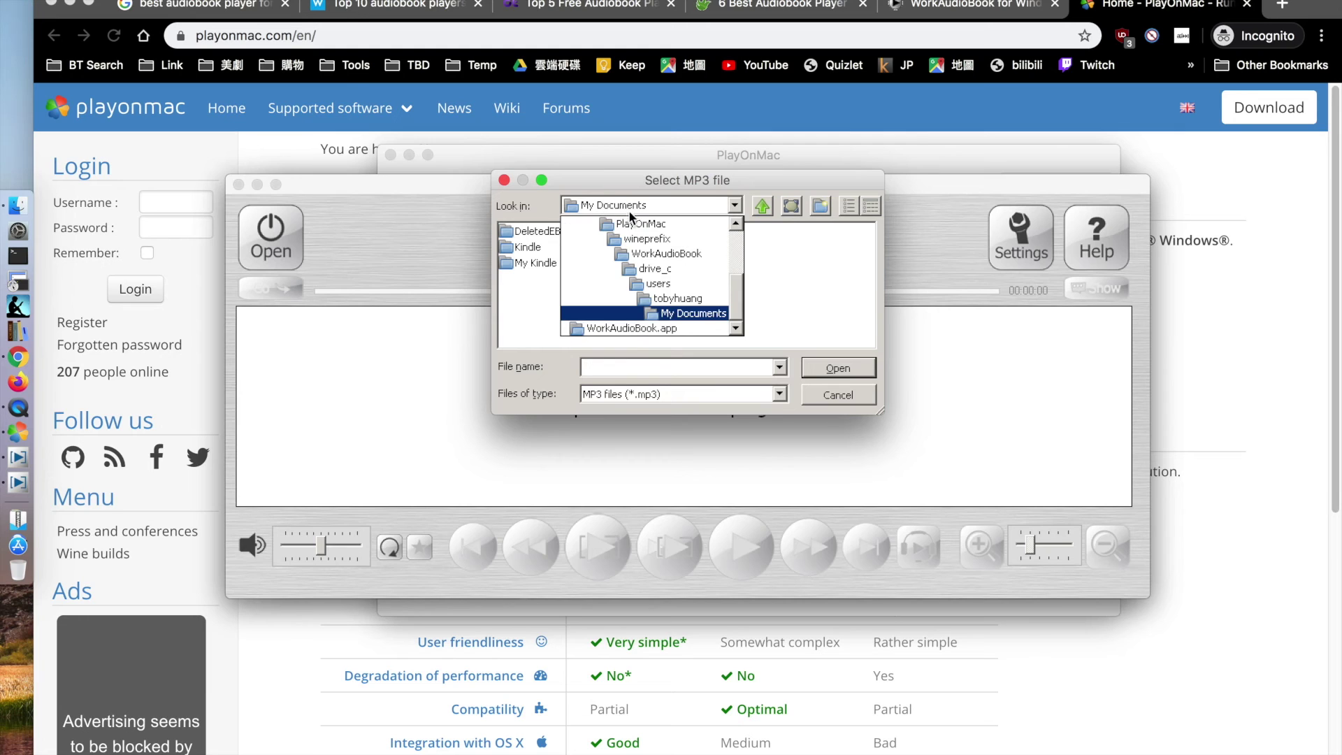
pyautogui.click(685, 299)
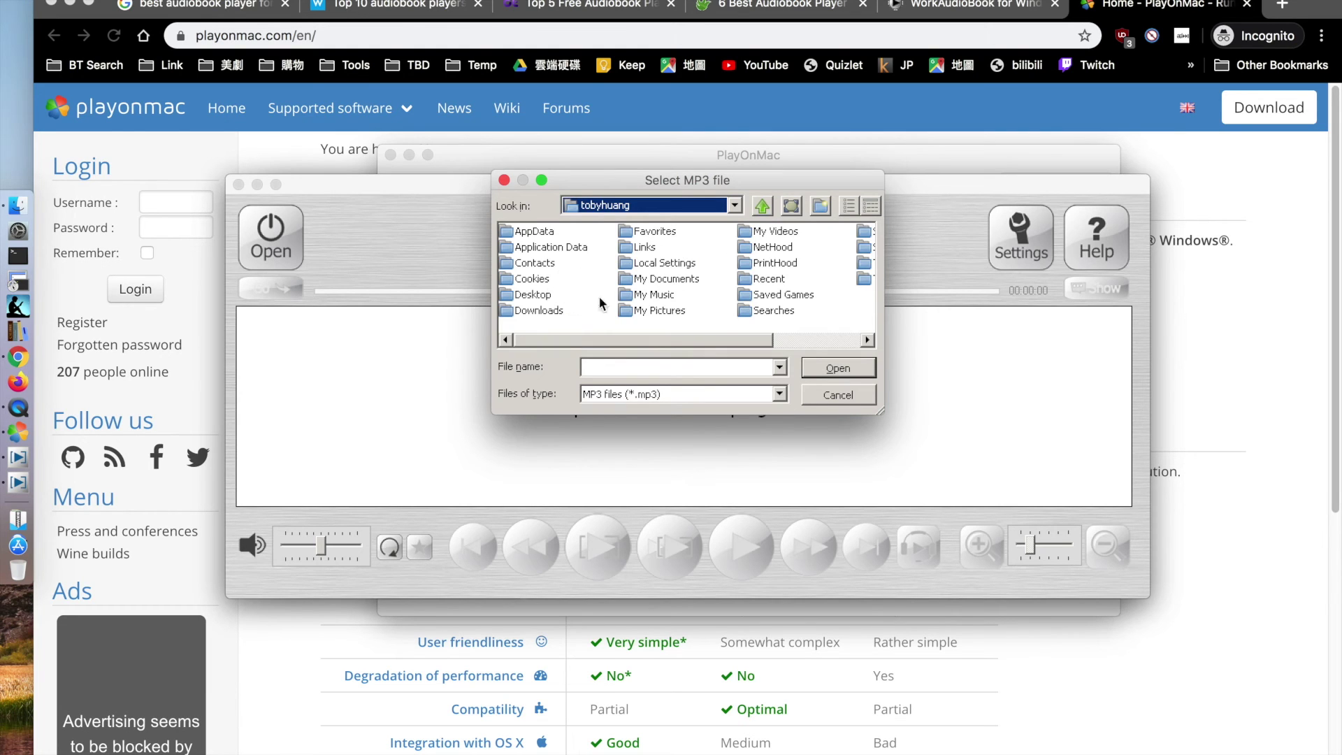
pyautogui.doubleClick(552, 311)
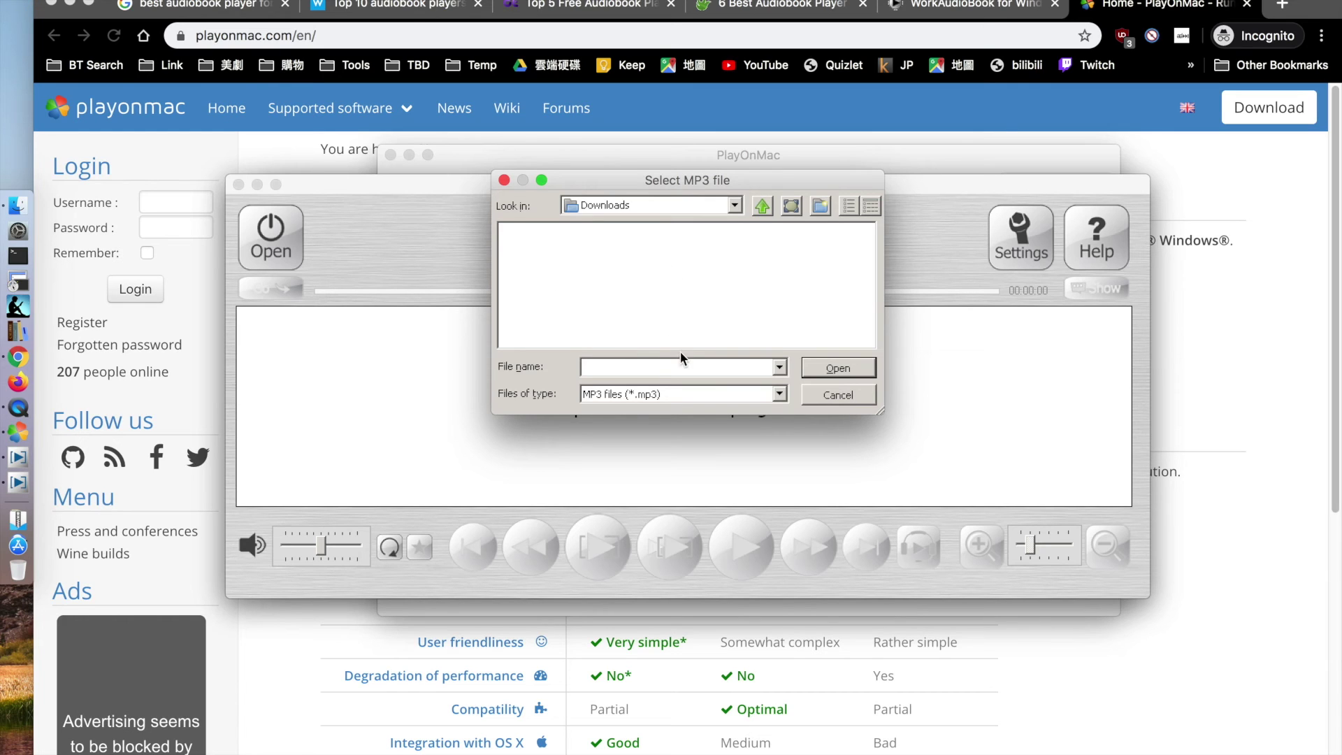
# Browse to the home folder under the Mac's root directory (/) in the MP3 file selection.
pyautogui.click(722, 209)
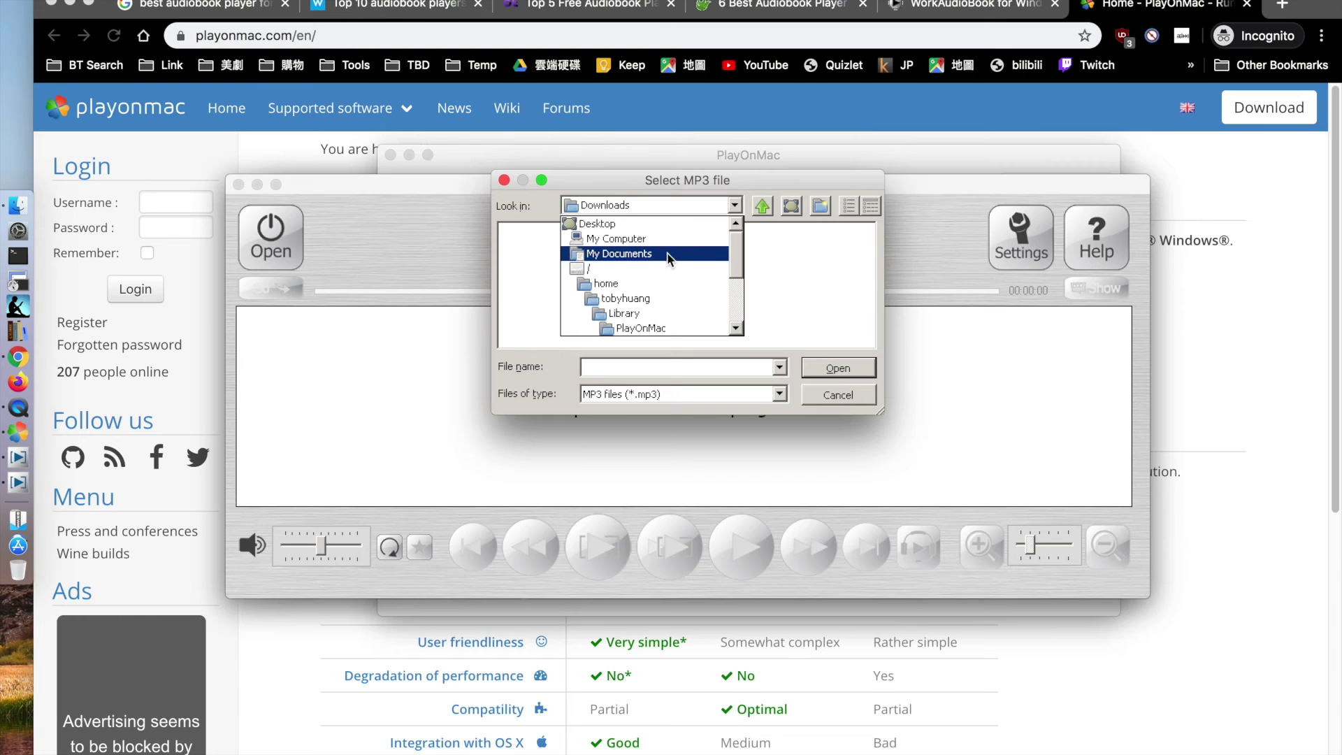
pyautogui.click(660, 241)
pyautogui.click(681, 207)
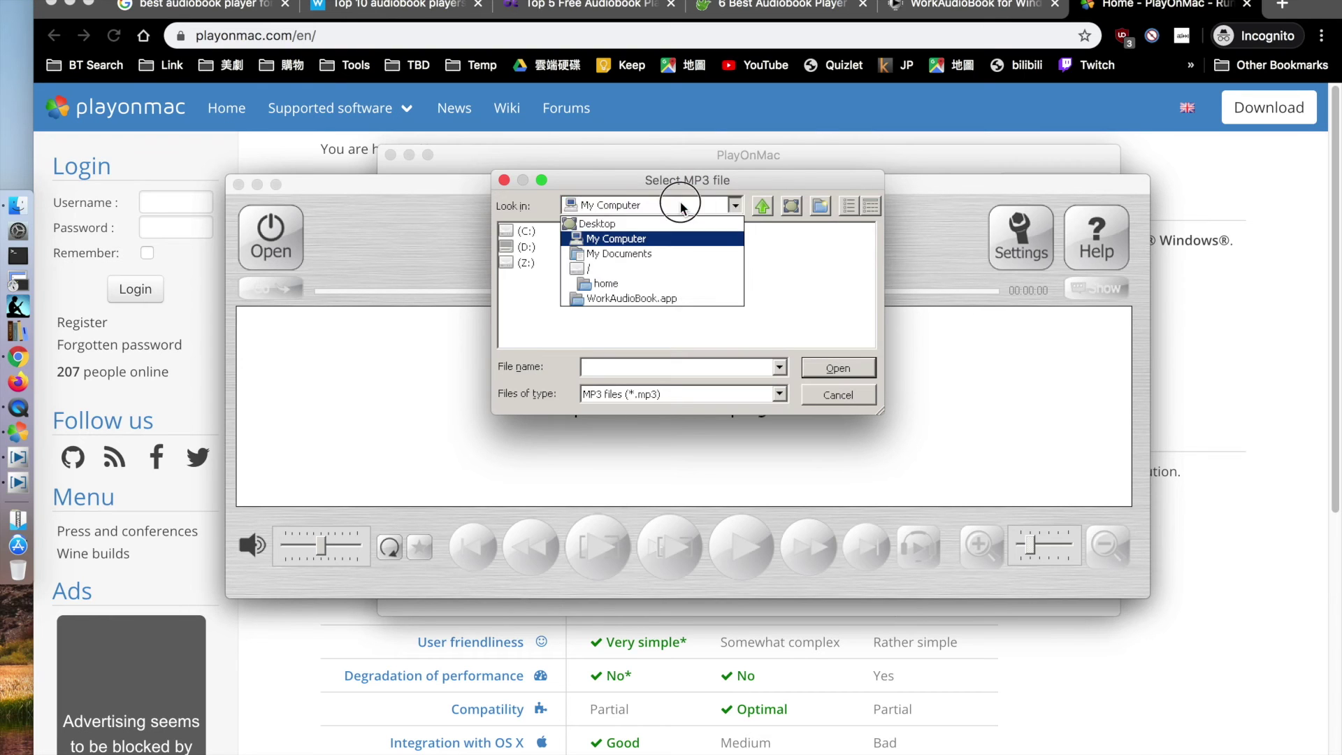
pyautogui.click(639, 269)
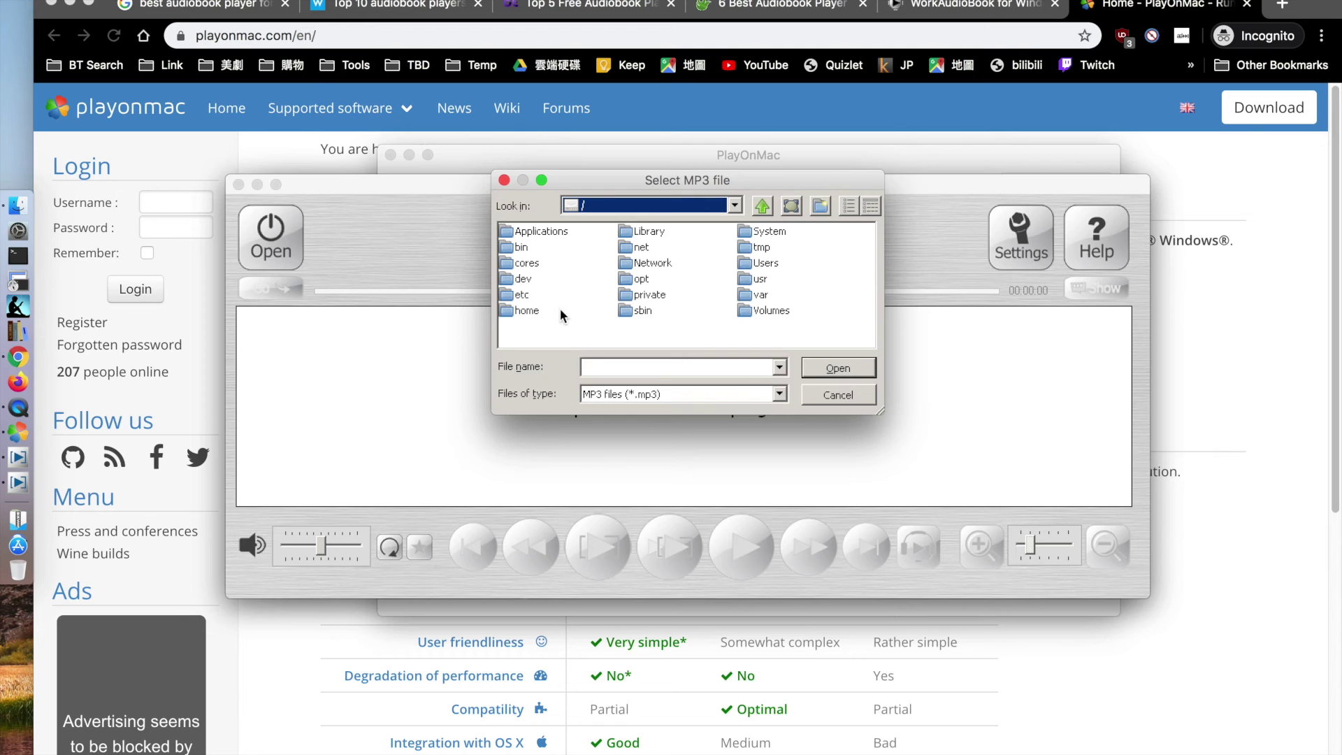
pyautogui.click(534, 310)
pyautogui.click(534, 311)
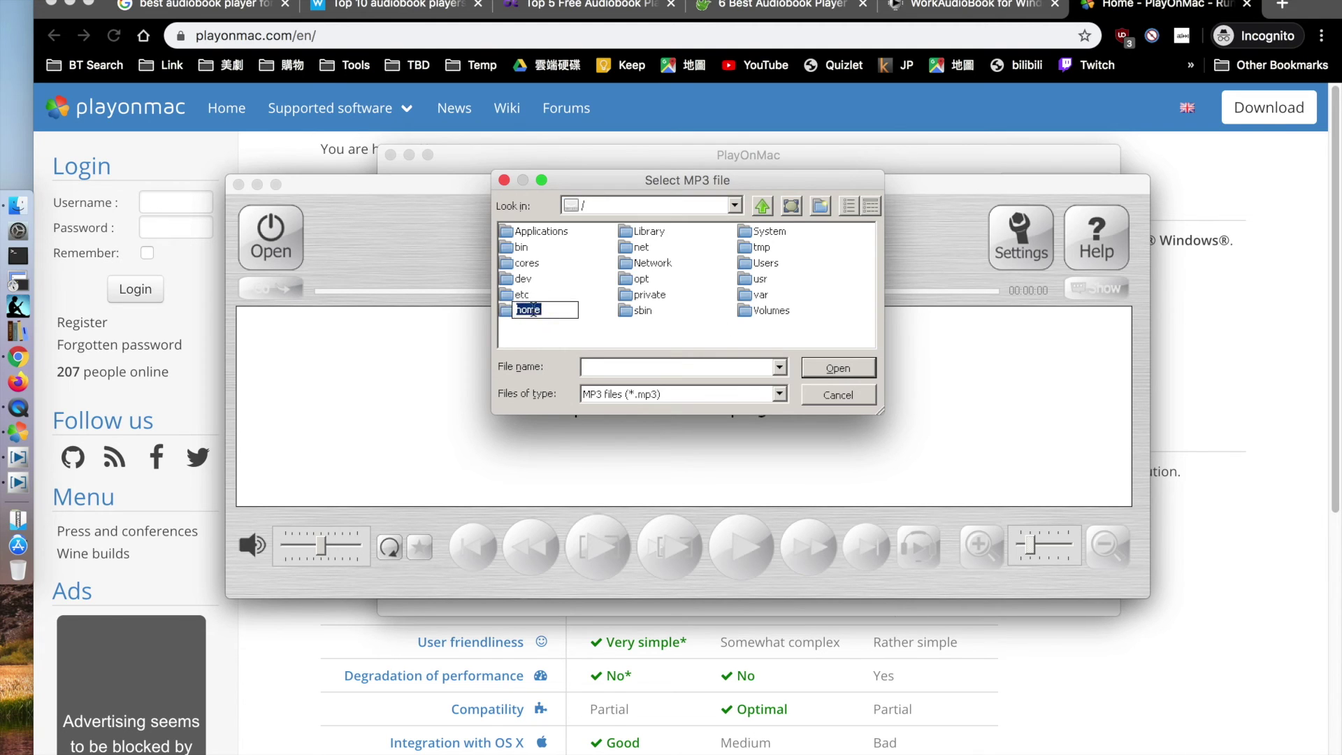
pyautogui.click(534, 334)
pyautogui.doubleClick(519, 309)
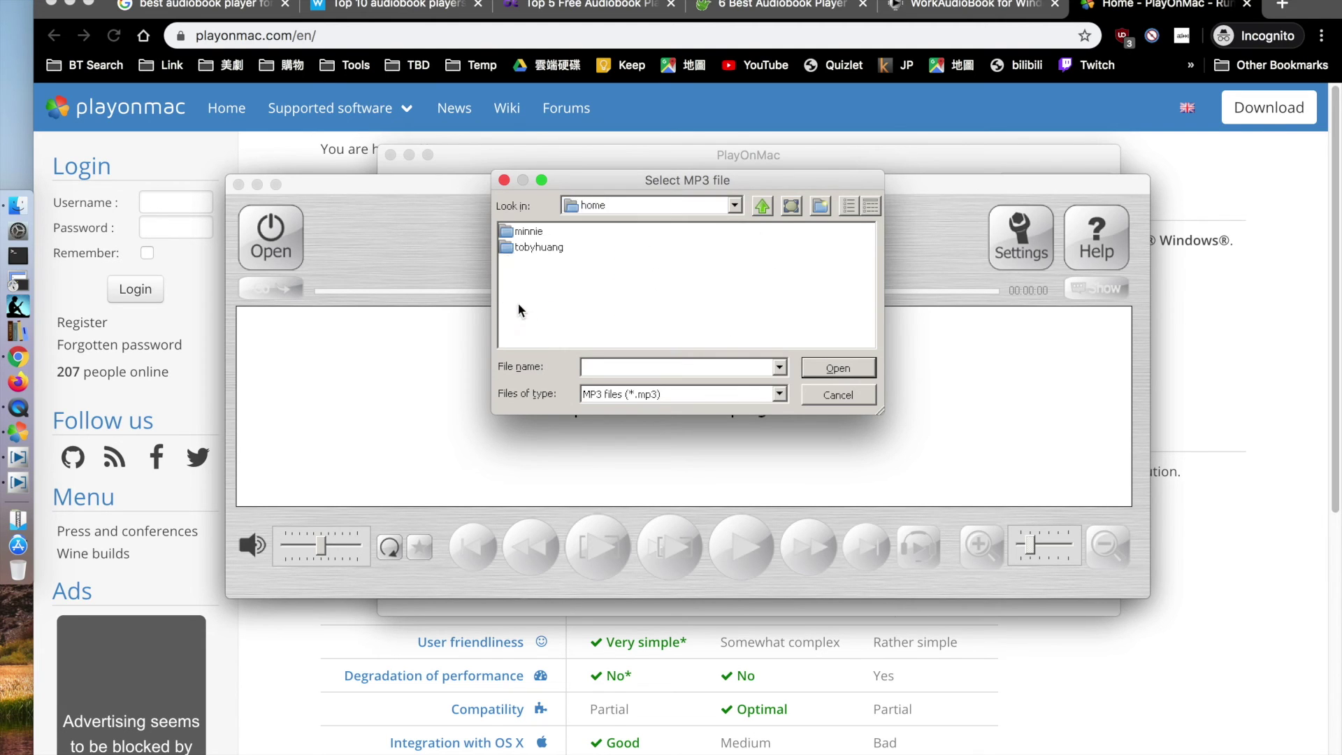
# Open 2013-01-31-Dogs-must-be-carried-on-the-escalator.mp3 from the Downloads folder inside the user's own home directory.
pyautogui.doubleClick(530, 246)
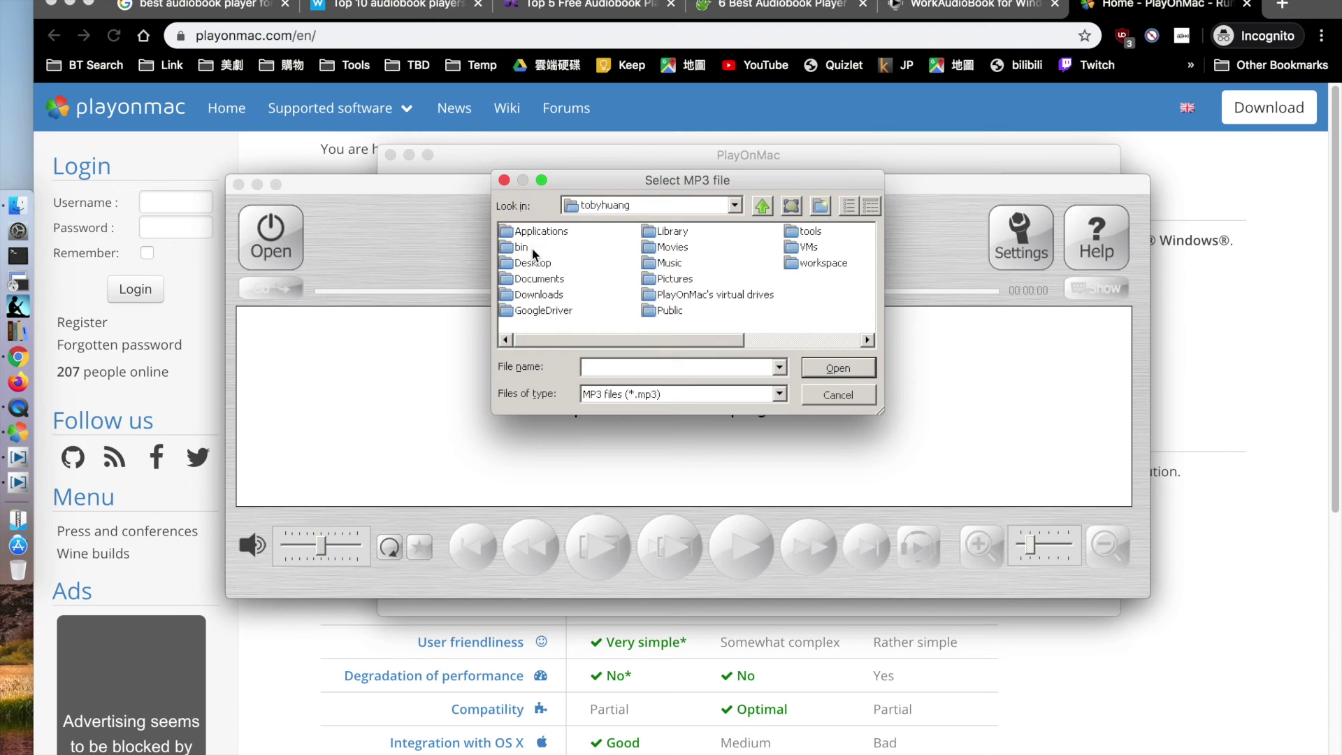
pyautogui.doubleClick(547, 292)
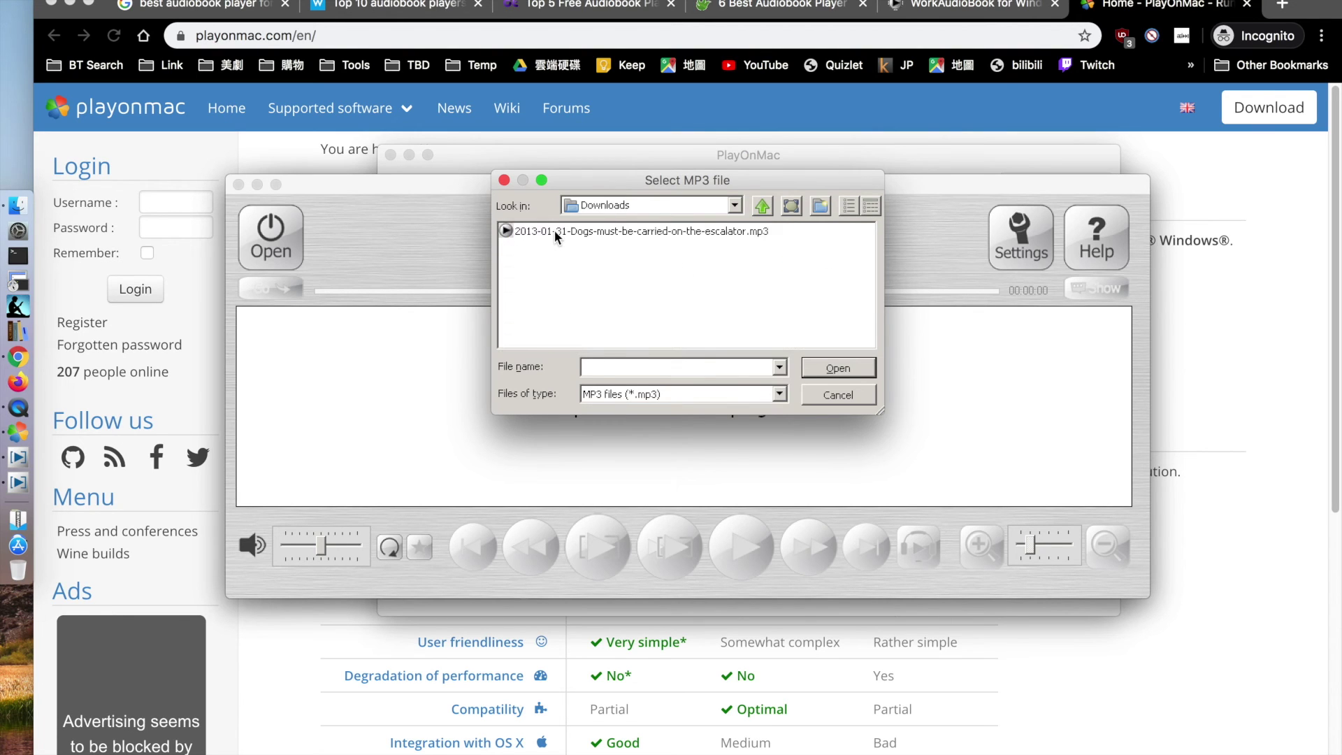
pyautogui.click(557, 232)
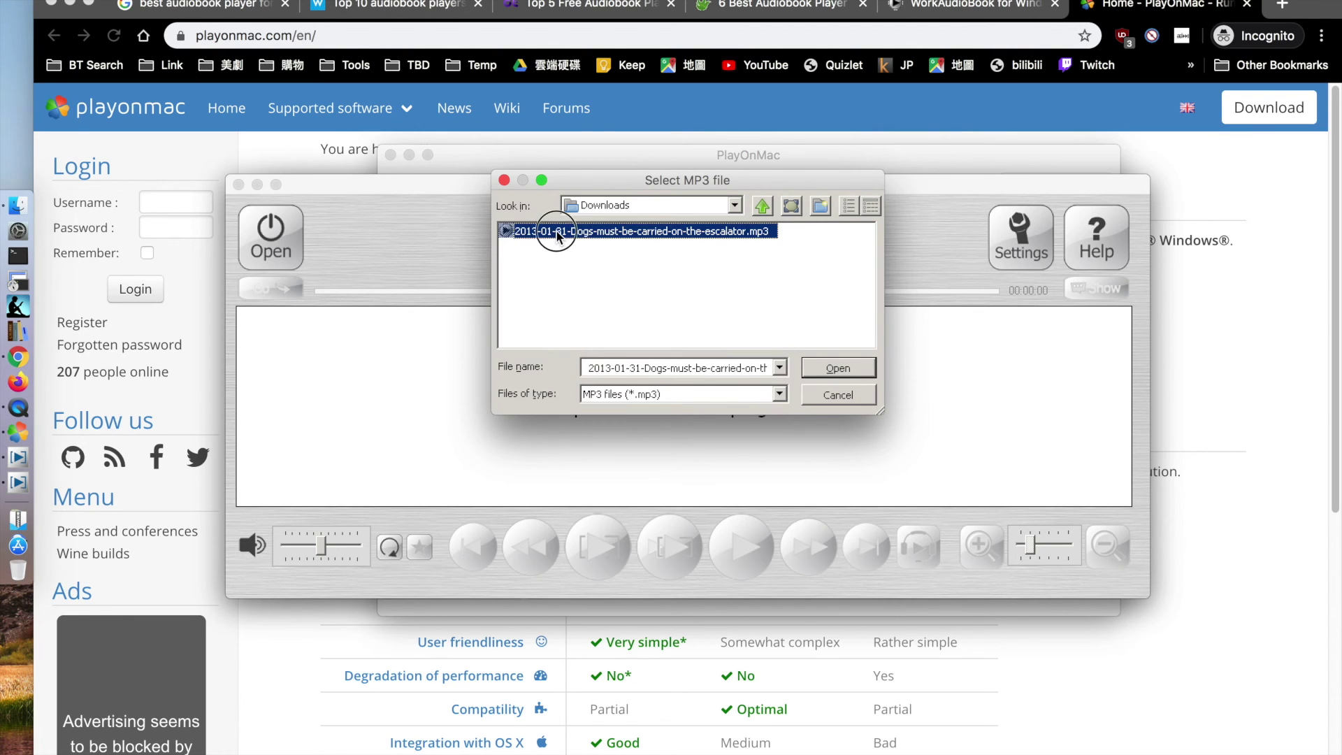
pyautogui.click(830, 369)
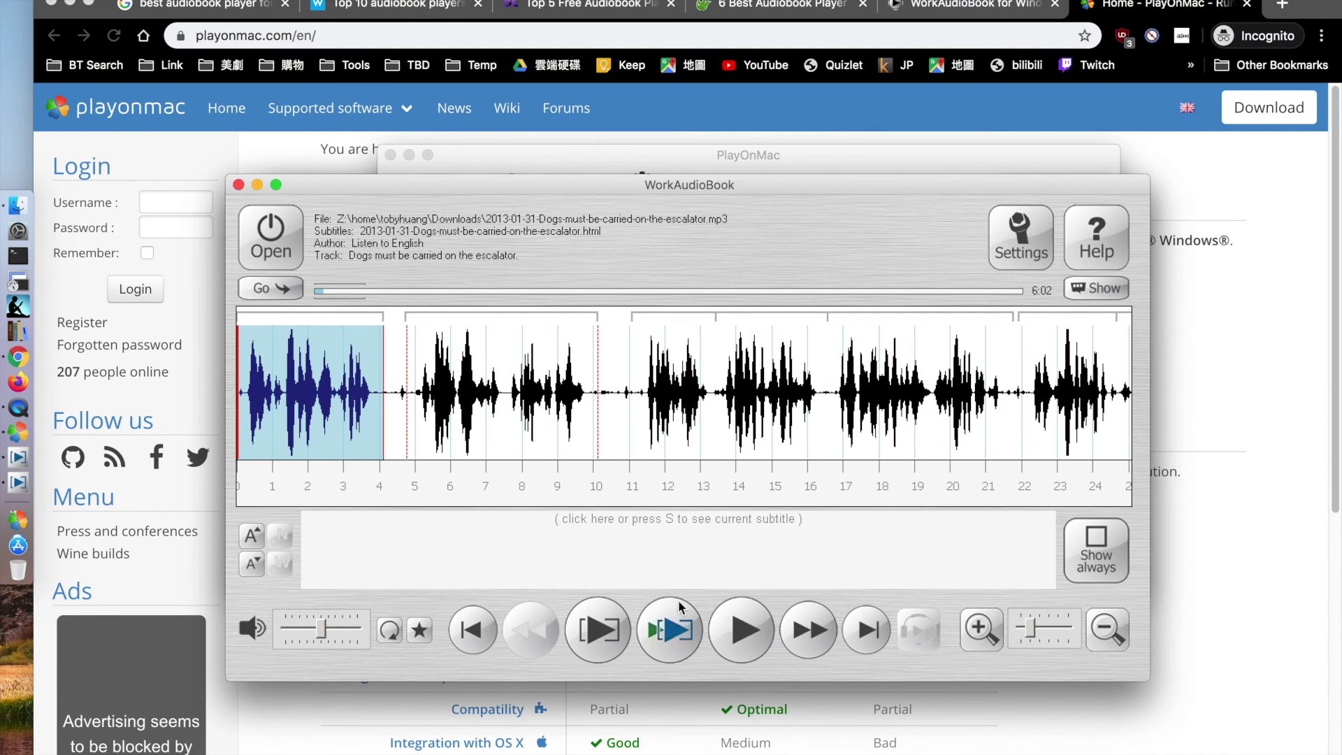
# Play the opened track and skip ahead to its second phrase.
pyautogui.click(736, 626)
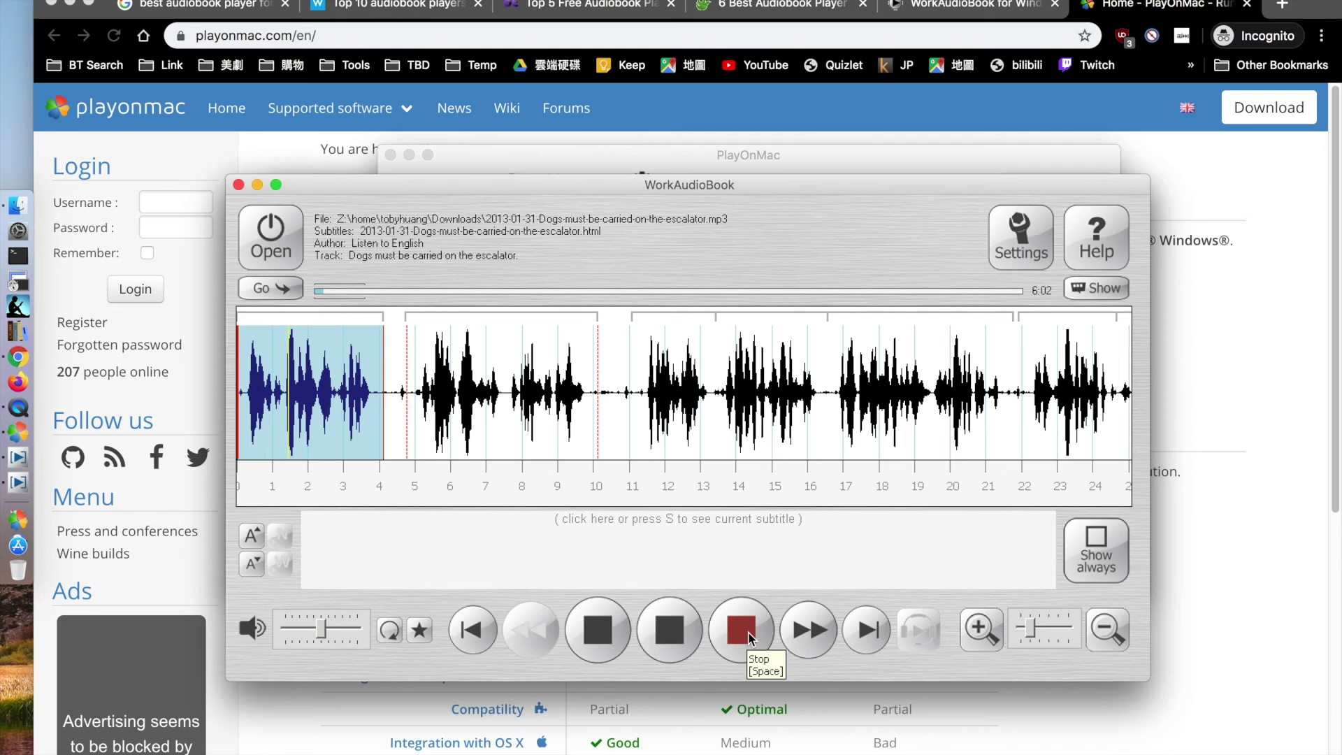
pyautogui.click(807, 631)
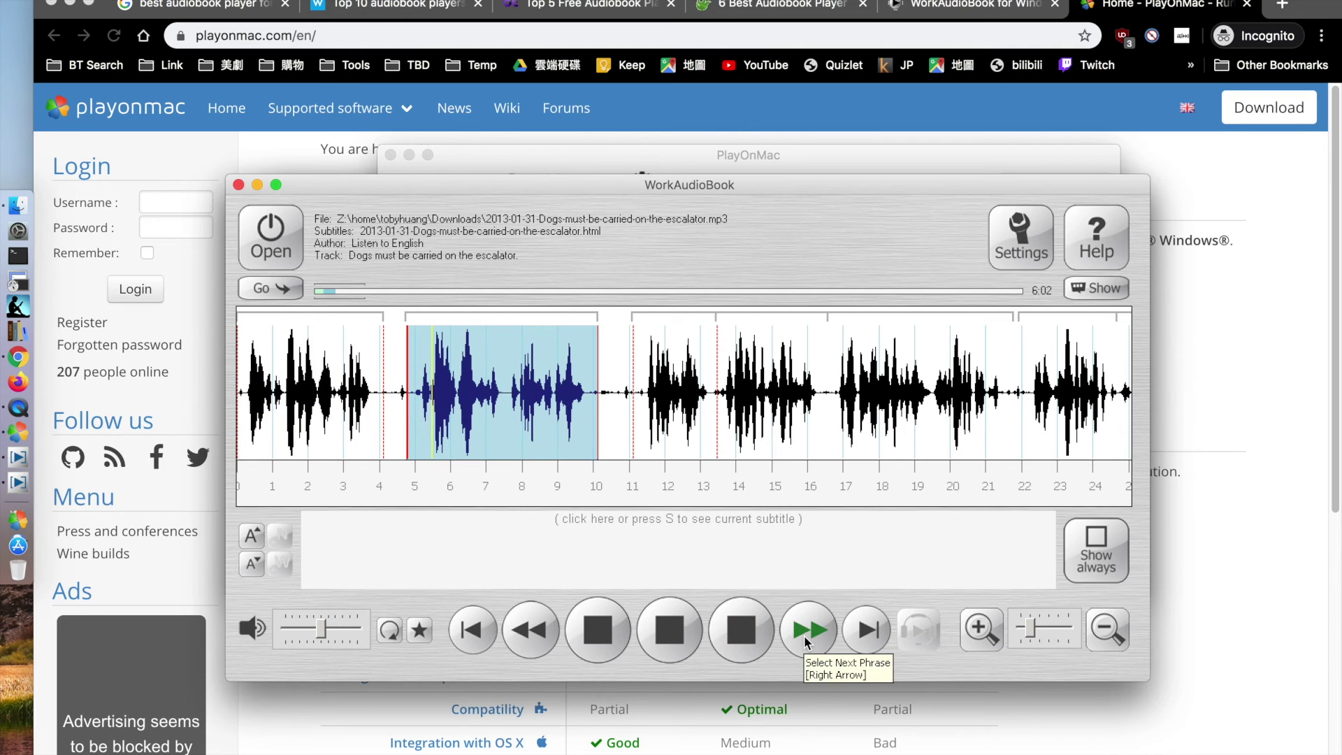
# Set the subtitles to show always during playback and lower the sound volume.
pyautogui.click(748, 549)
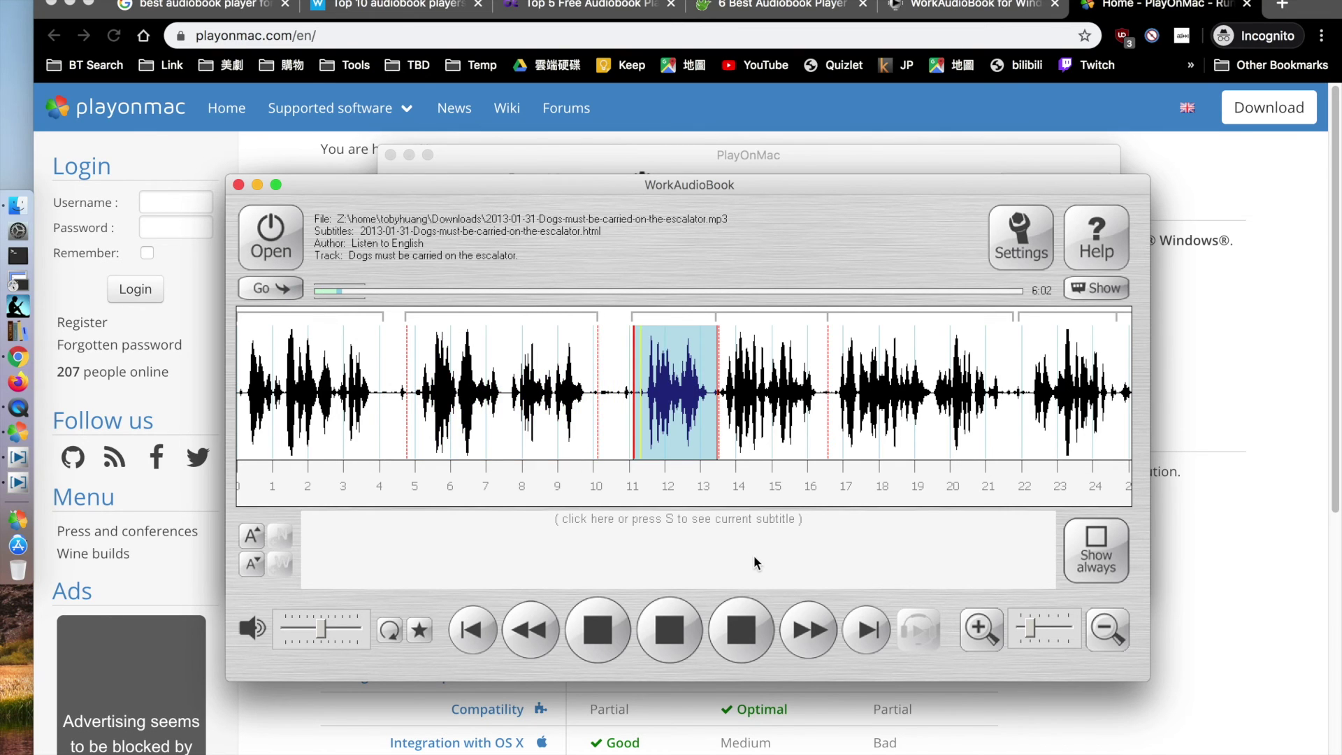
pyautogui.click(755, 561)
pyautogui.click(1097, 540)
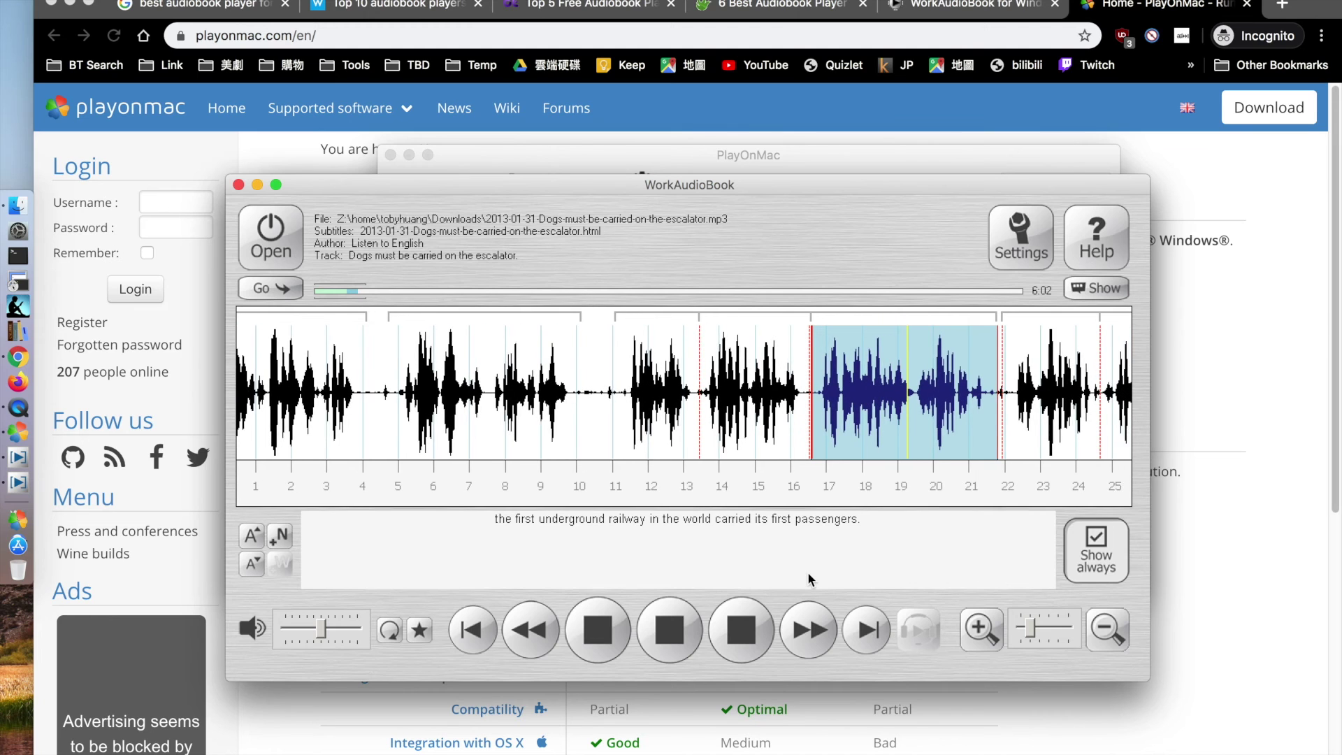
pyautogui.moveTo(320, 633); pyautogui.dragTo(293, 634)
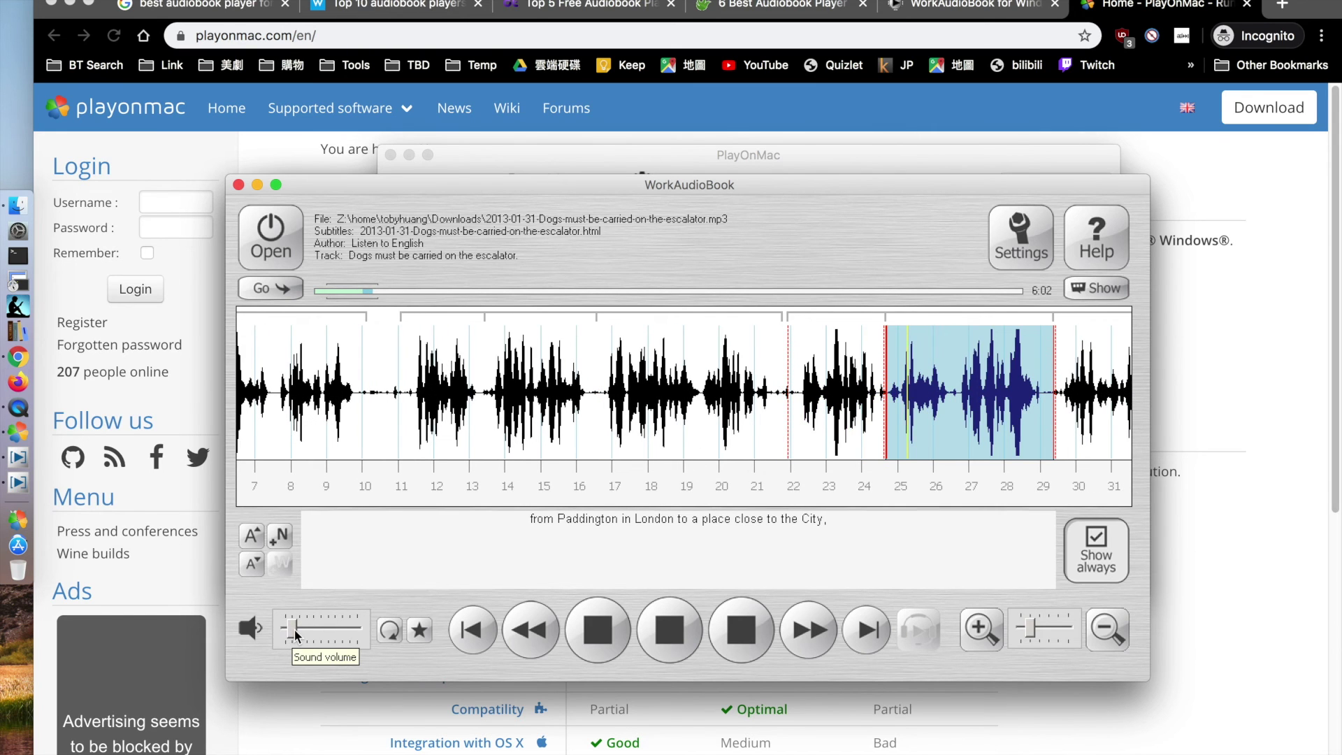